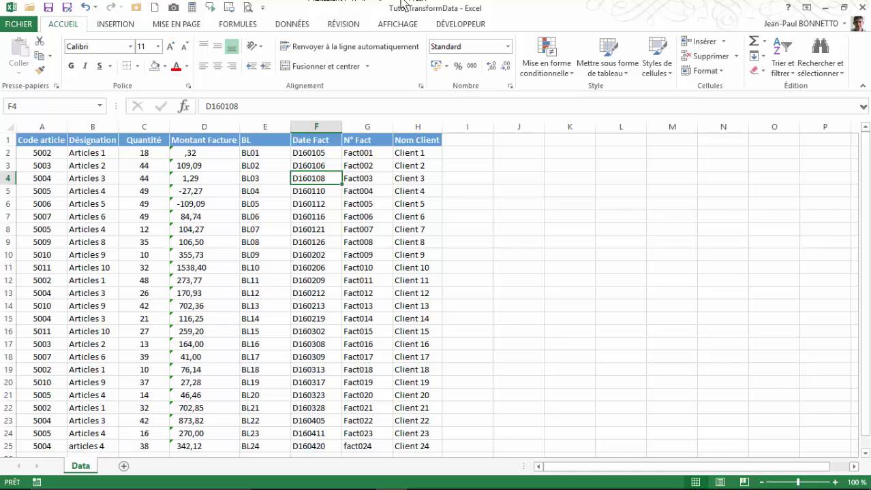
- Examine the Code article, Désignation, Quantité, Montant Facture and BL columns of the Data sheet
left_click(36, 166)
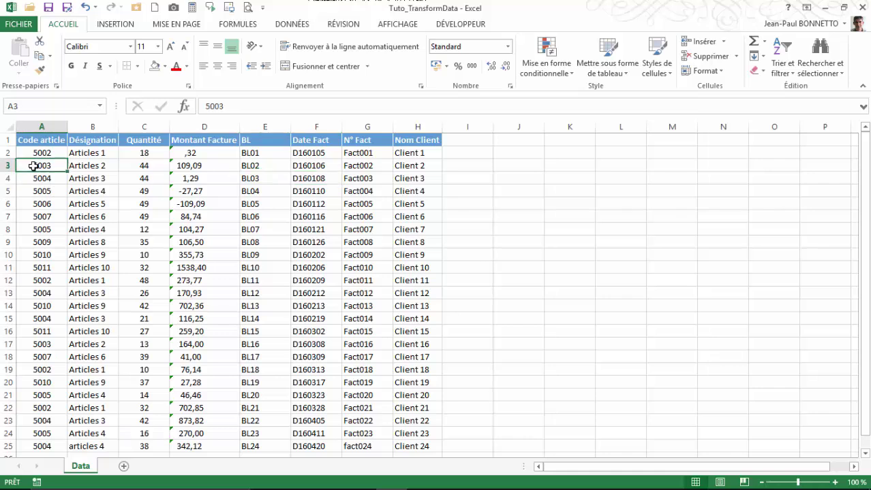
left_click(50, 141)
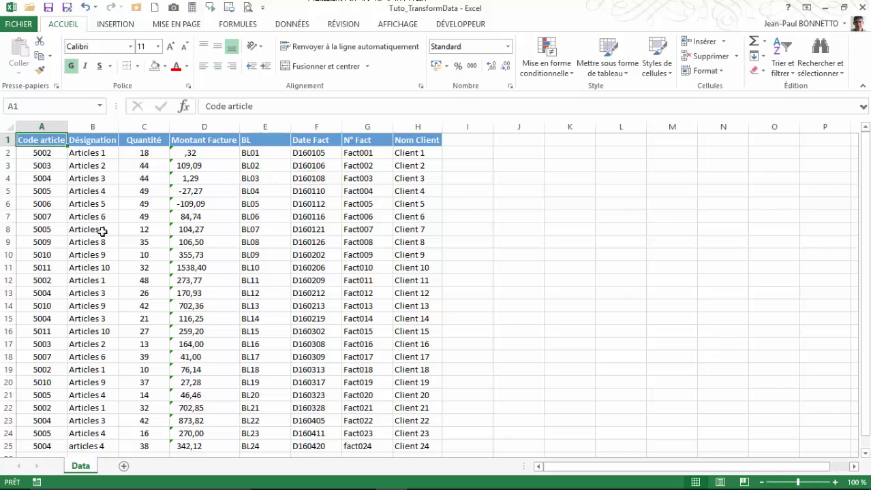
left_click(39, 177)
left_click(38, 167)
left_click(84, 169)
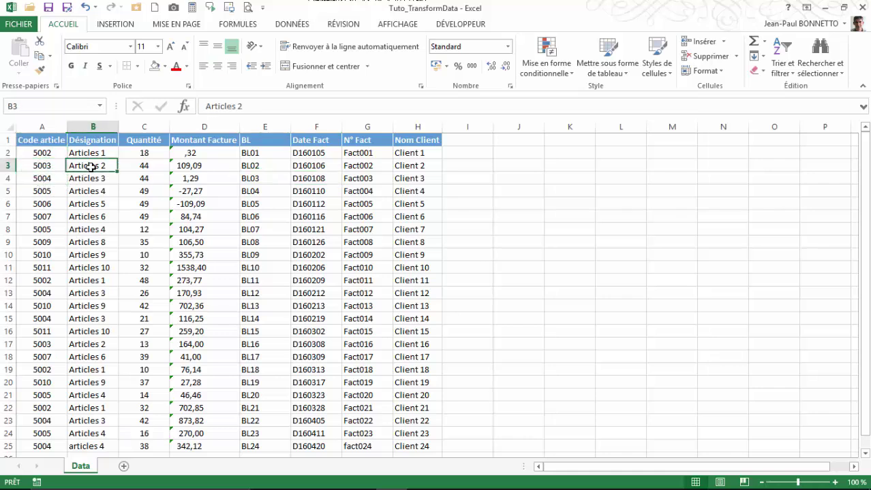
left_click(96, 269)
left_click(82, 178)
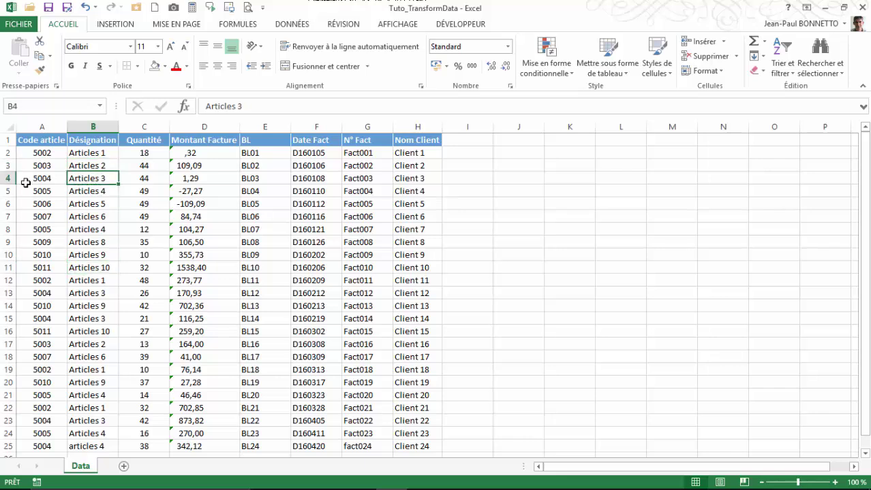
left_click(142, 169)
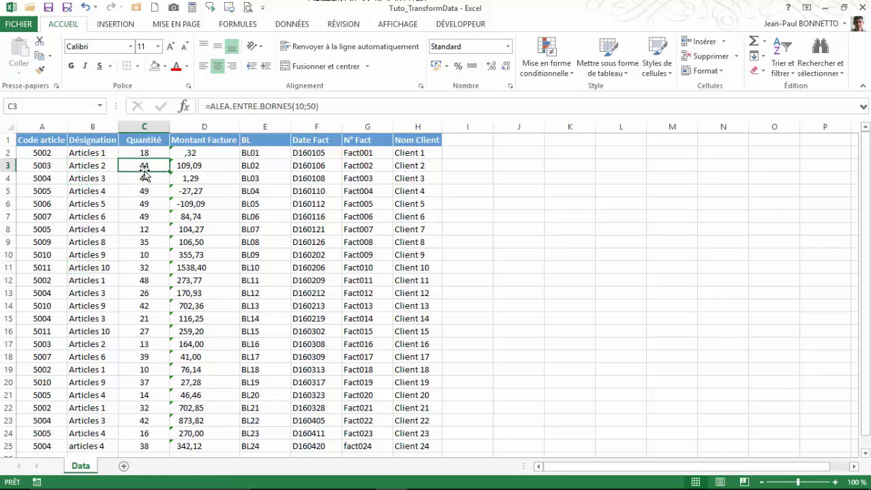
left_click(187, 176)
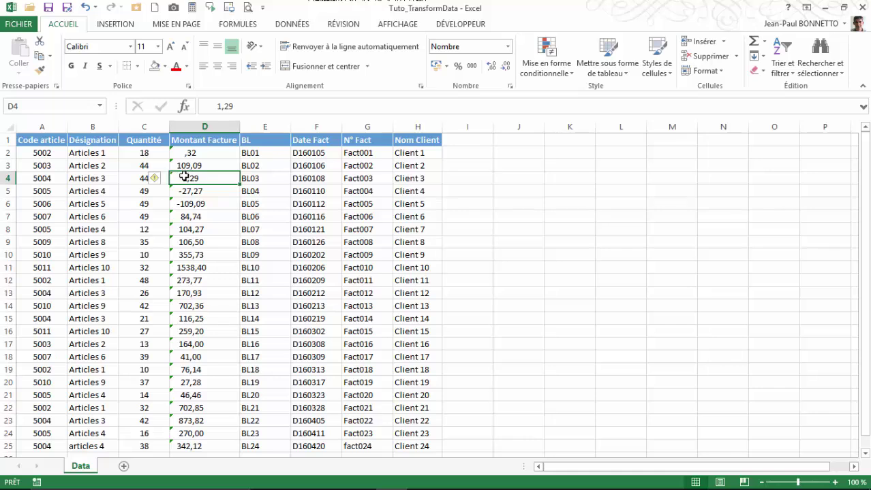
left_click(268, 181)
- Examine how the invoice dates are coded in the cells of the Date Fact column
left_click(308, 181)
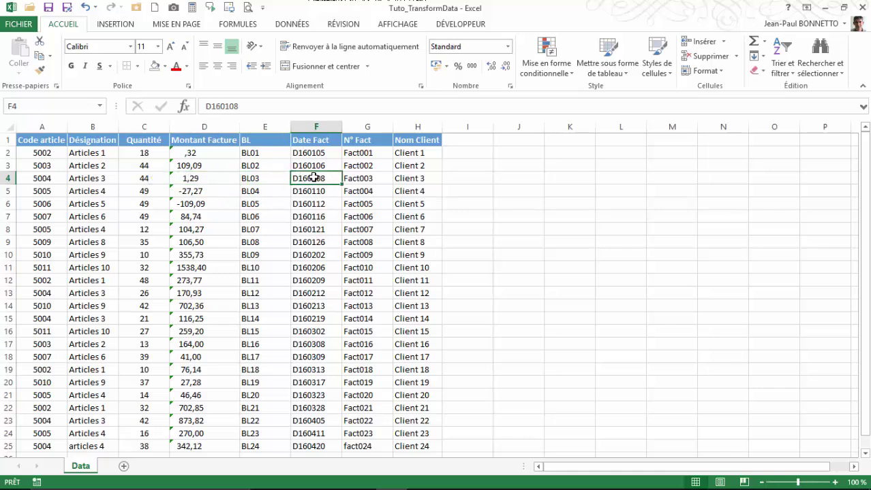
left_click(317, 192)
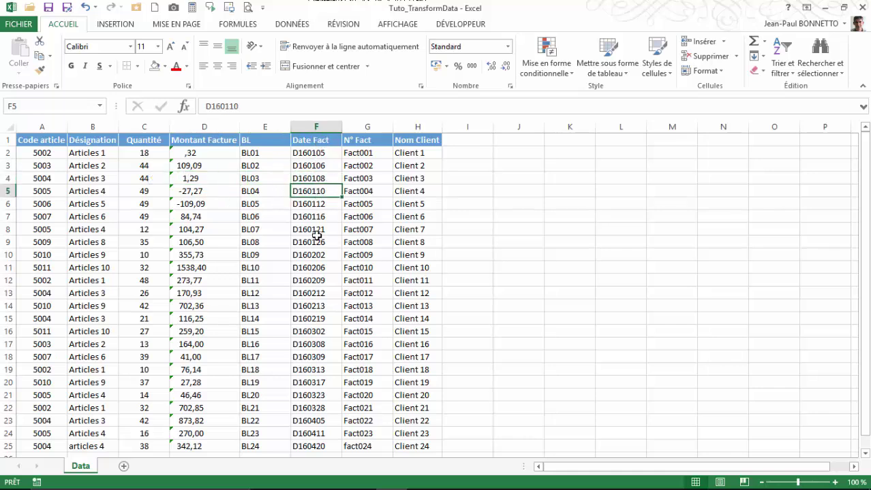
left_click(315, 253)
left_click(313, 227)
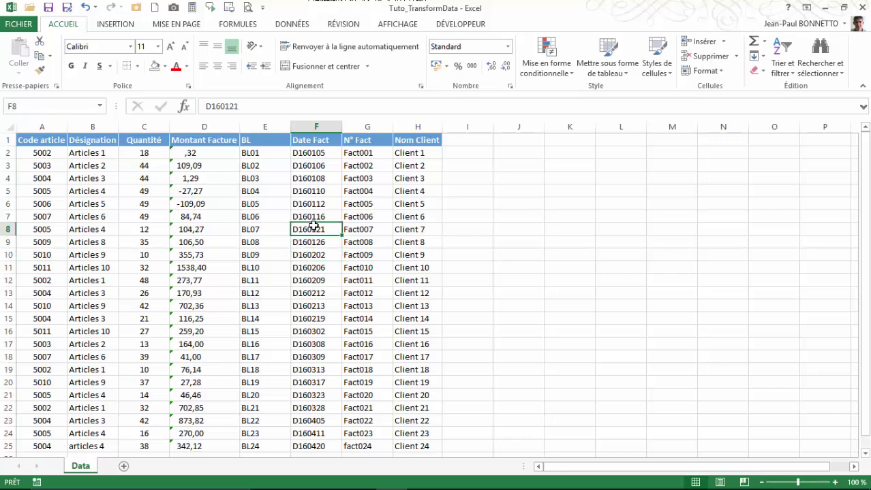
left_click(317, 306)
left_click(318, 202)
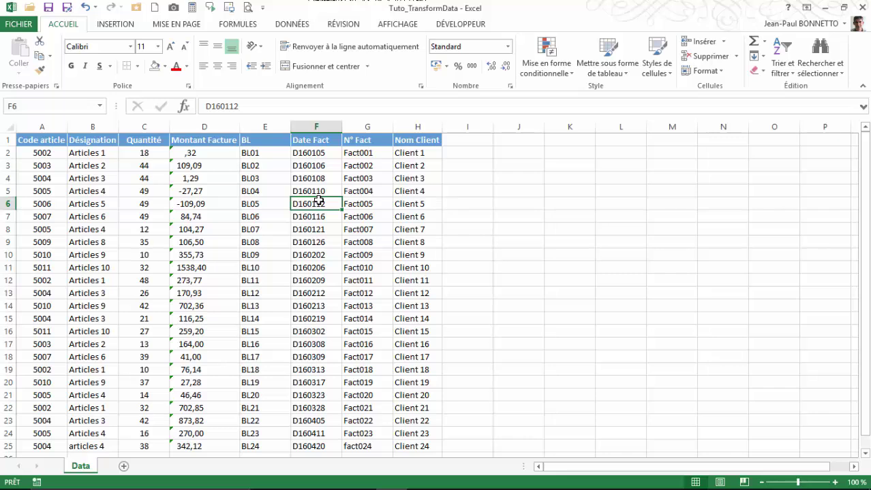
left_click(307, 165)
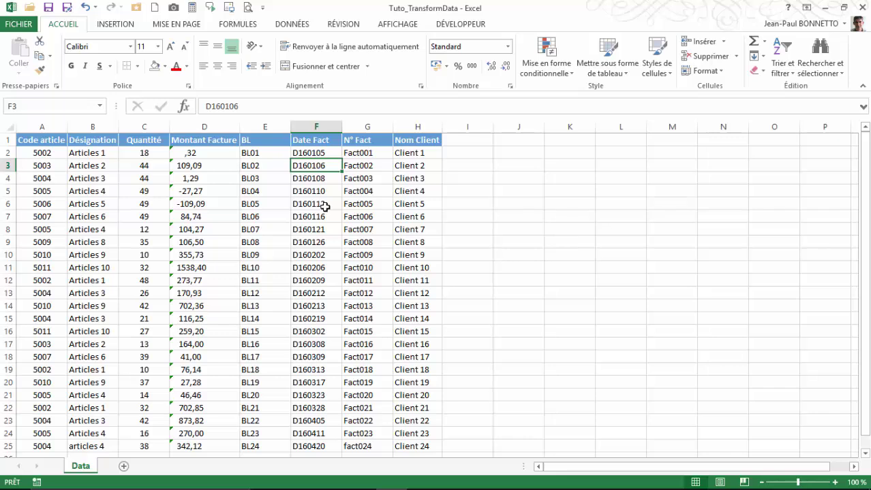
left_click(310, 203)
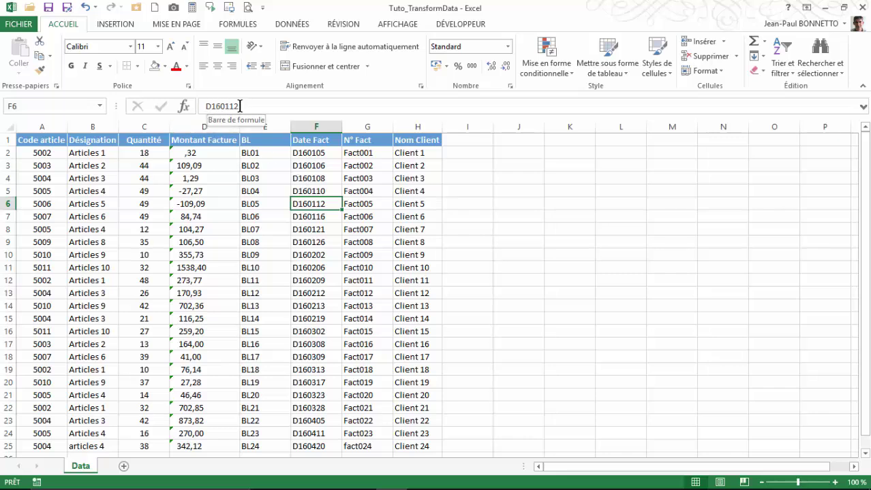
left_click(311, 216)
left_click(310, 267)
left_click(310, 230)
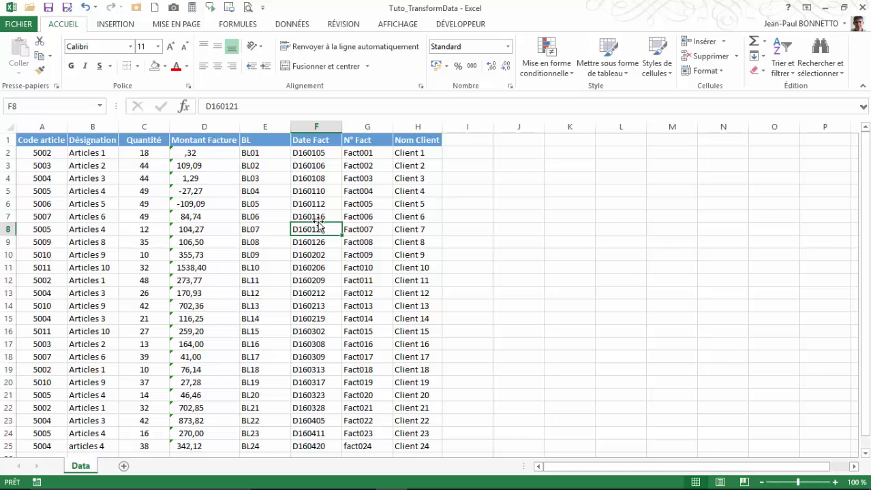
key("Down")
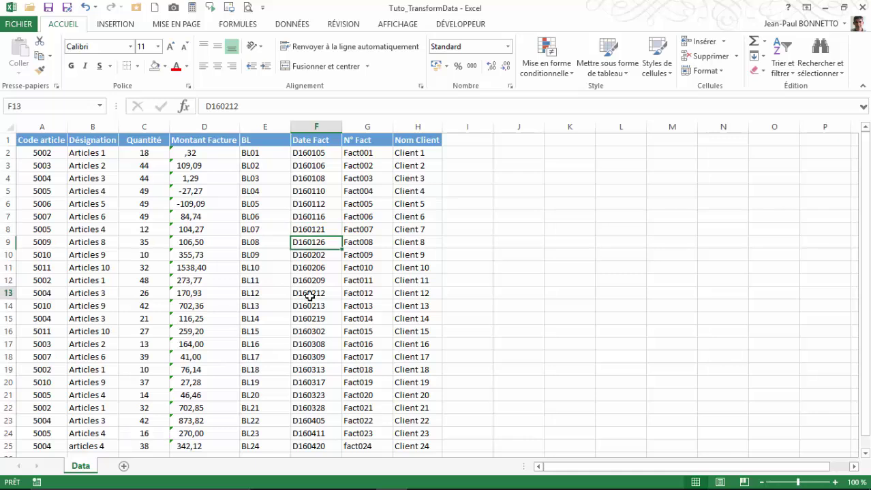
left_click(321, 293)
- Check the entries in the N° Fact and Nom Client columns
left_click(359, 204)
left_click(404, 203)
left_click(371, 191)
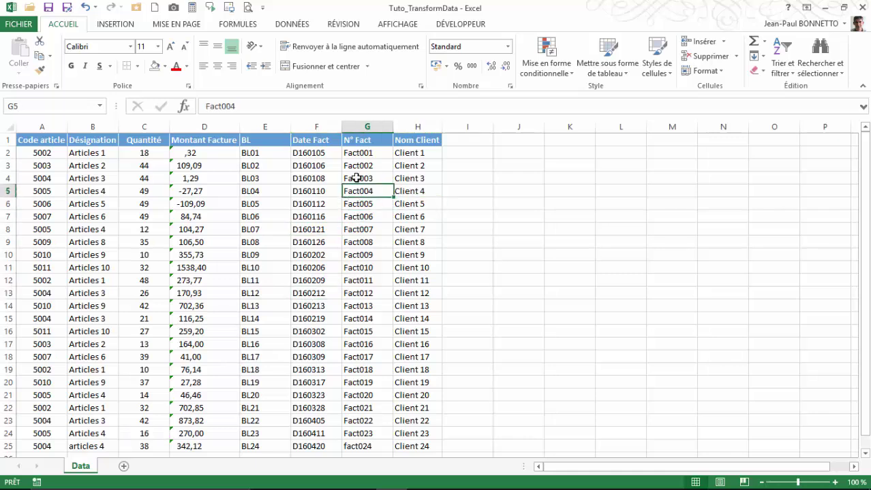
left_click(366, 156)
left_click(399, 166)
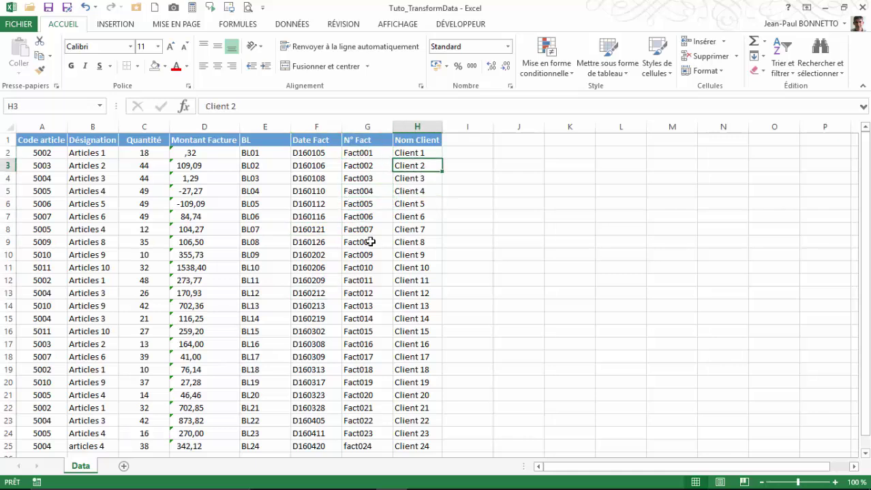
- Examine the amounts in the Montant Facture column, including the error-checking options for cell D10
left_click(197, 192)
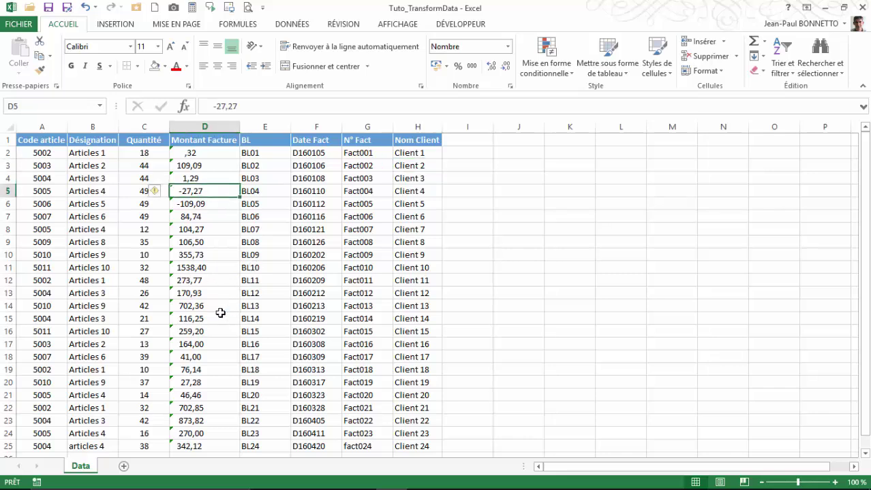
left_click(191, 307)
left_click(199, 218)
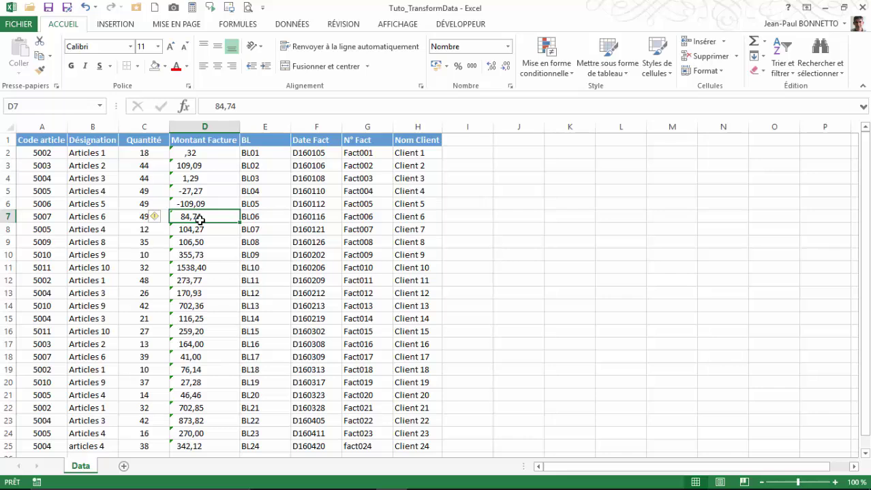
left_click(199, 182)
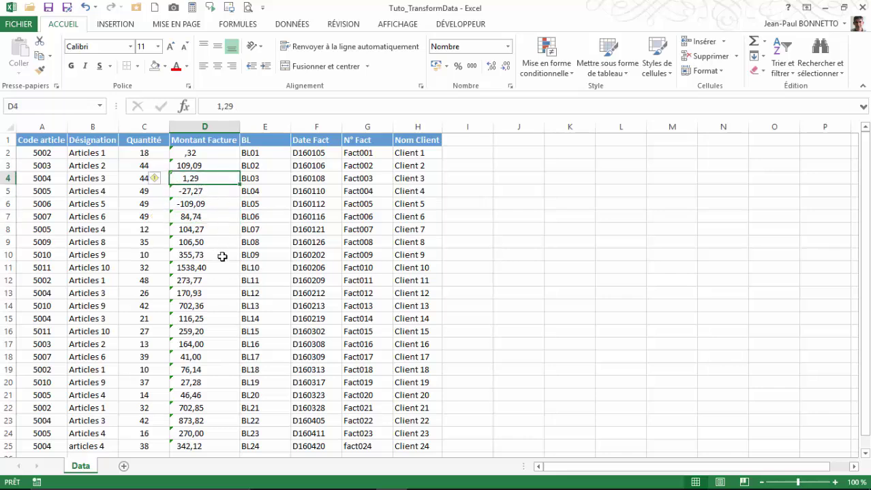
left_click(222, 256)
left_click(194, 355)
left_click(197, 255)
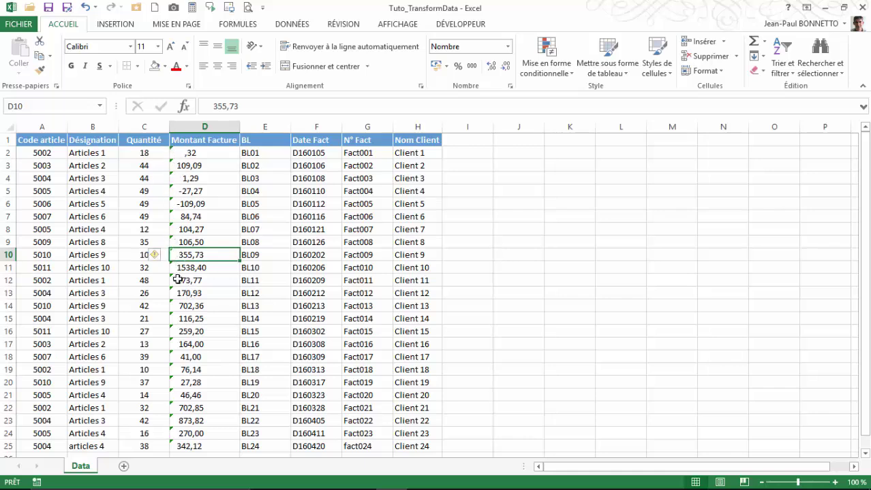
left_click(164, 256)
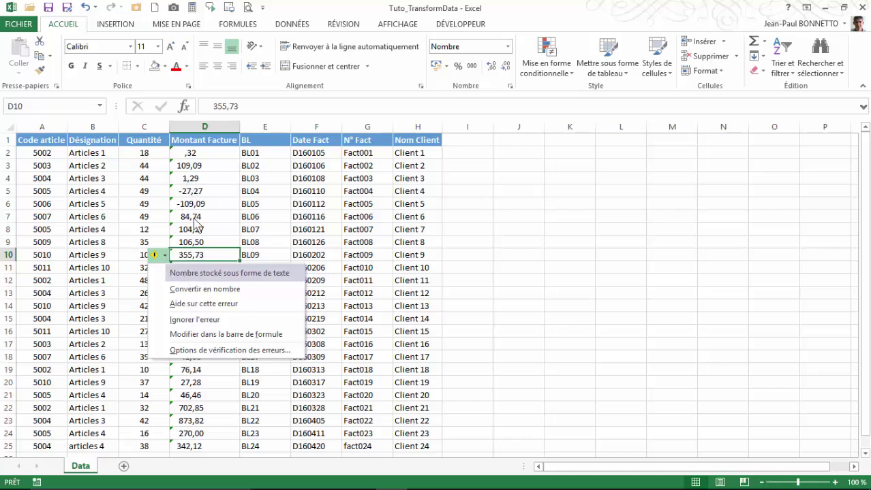
left_click(200, 422)
left_click(195, 294)
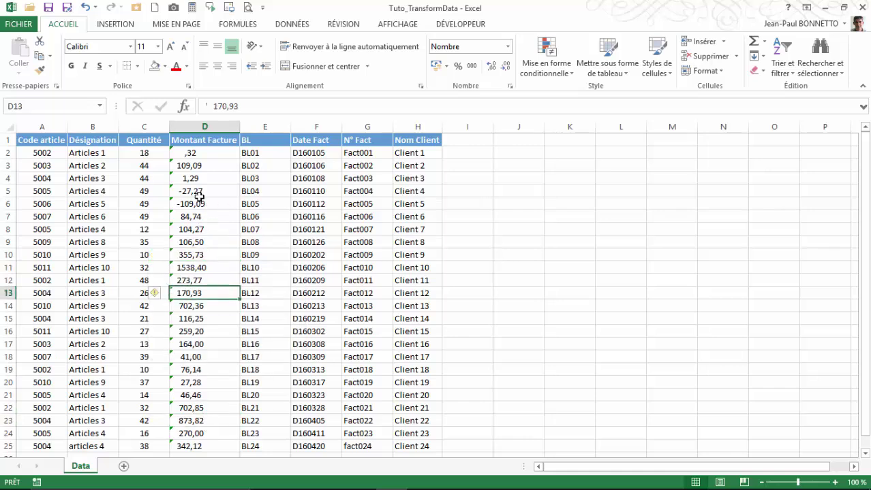
left_click(196, 240)
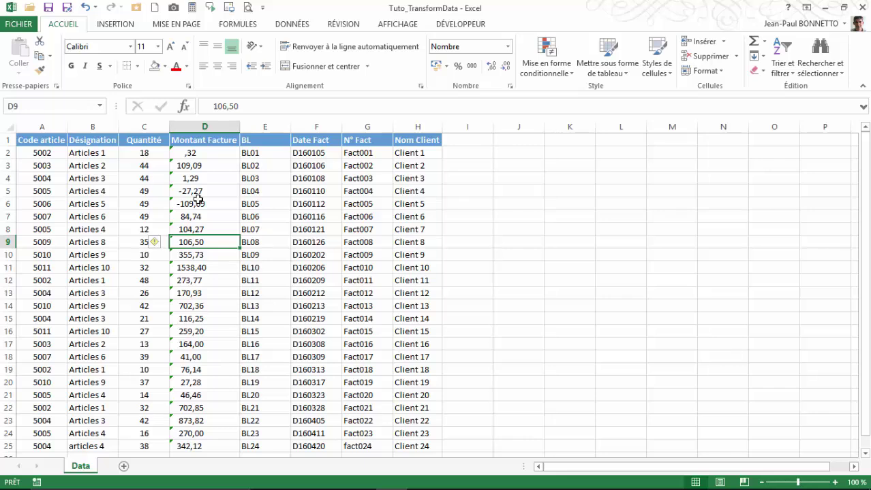
left_click(196, 155)
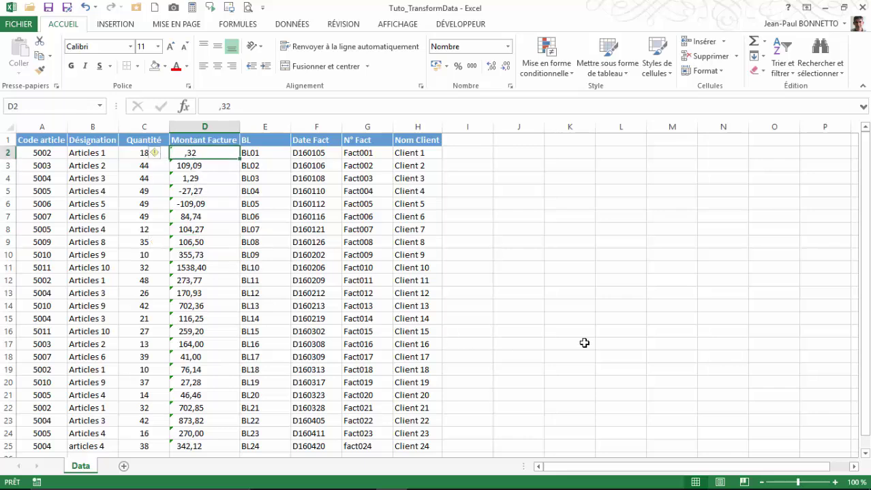
left_click(467, 140)
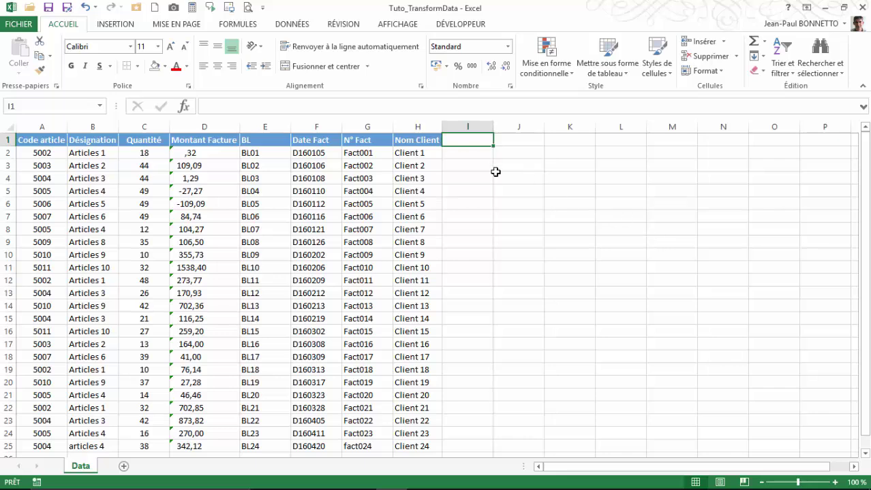
left_click(184, 179)
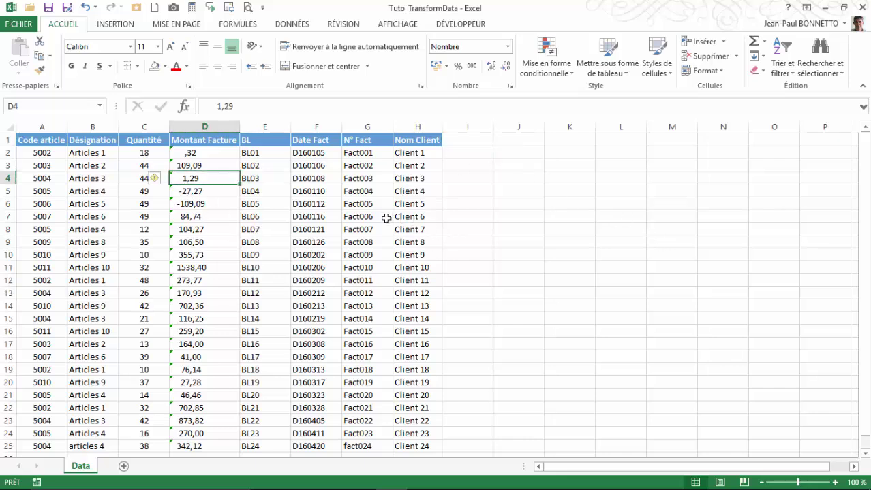
- Format the range A1:H25 as a table with headers, using the dark blue style in the first row of the Moyen group
left_click_drag(29, 140, 405, 394)
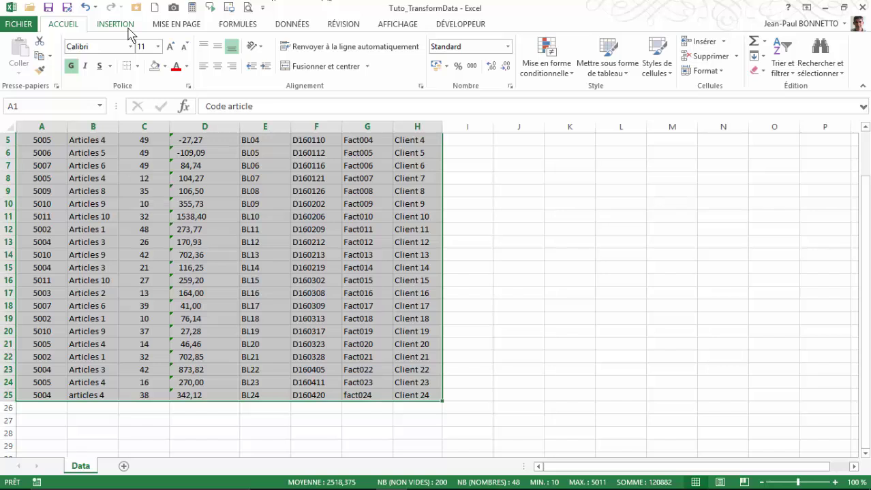
scroll(259, 180, "up", 2)
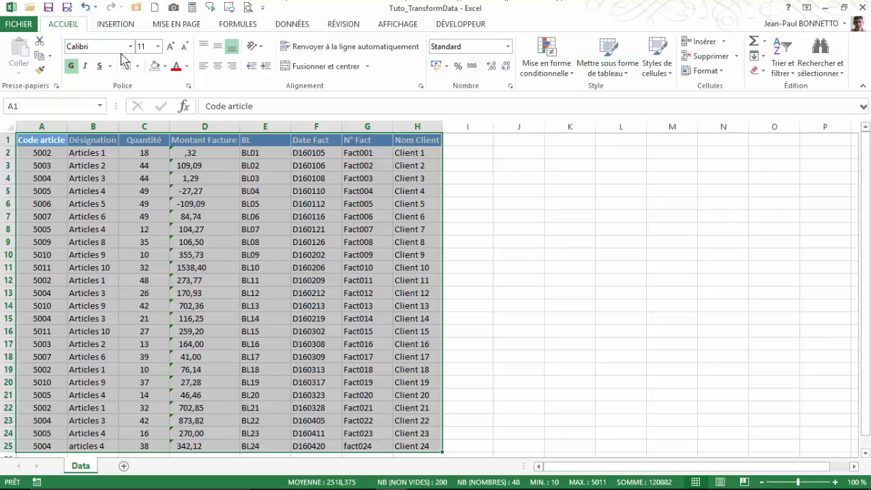
left_click(610, 59)
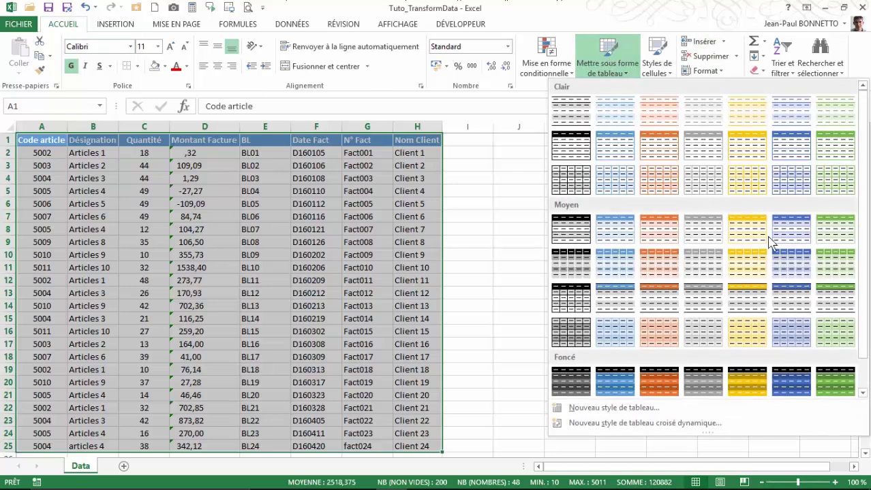
left_click(802, 231)
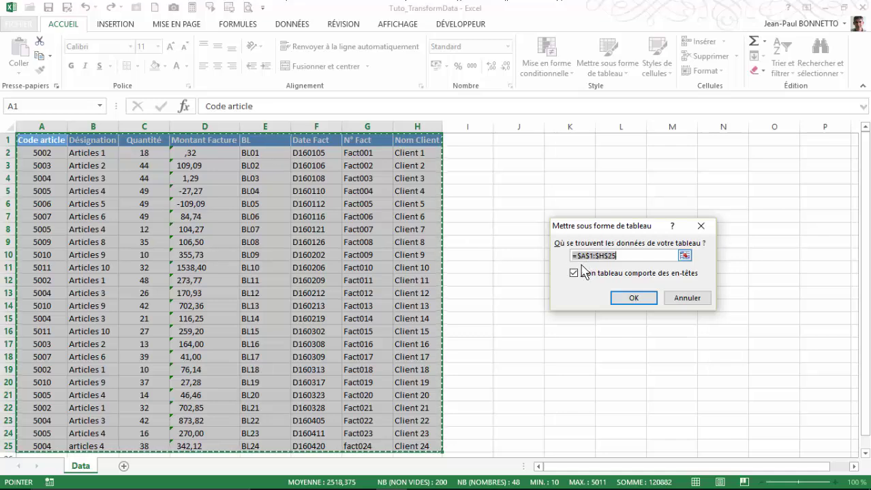
left_click(630, 298)
- Review the rows of the formatted table and select the empty cell I1 beside the Nom Client header
left_click(201, 207)
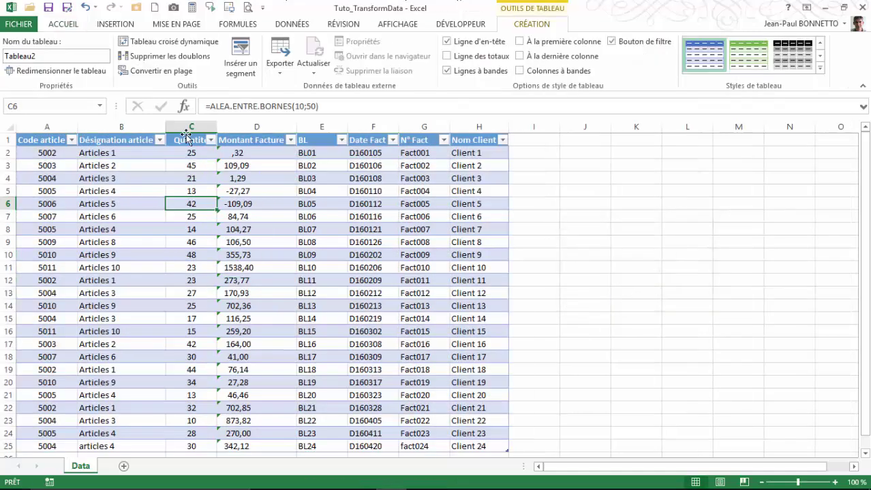
left_click(229, 269)
left_click(108, 230)
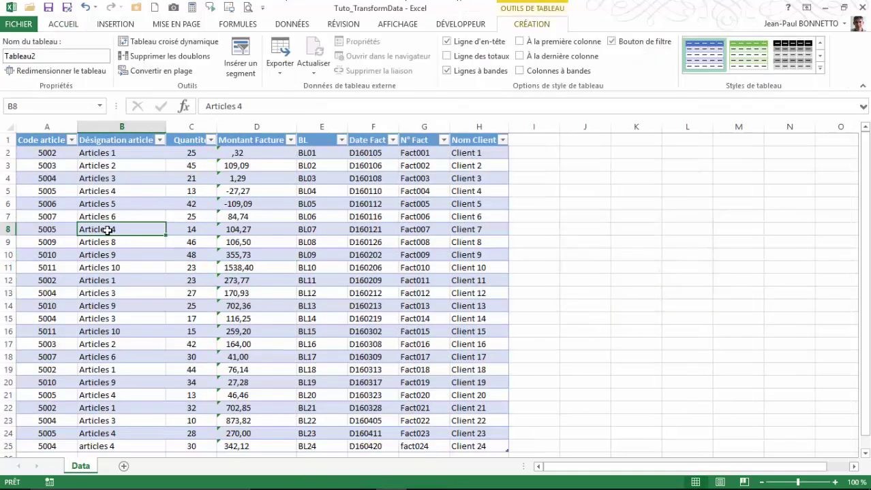
left_click(372, 217)
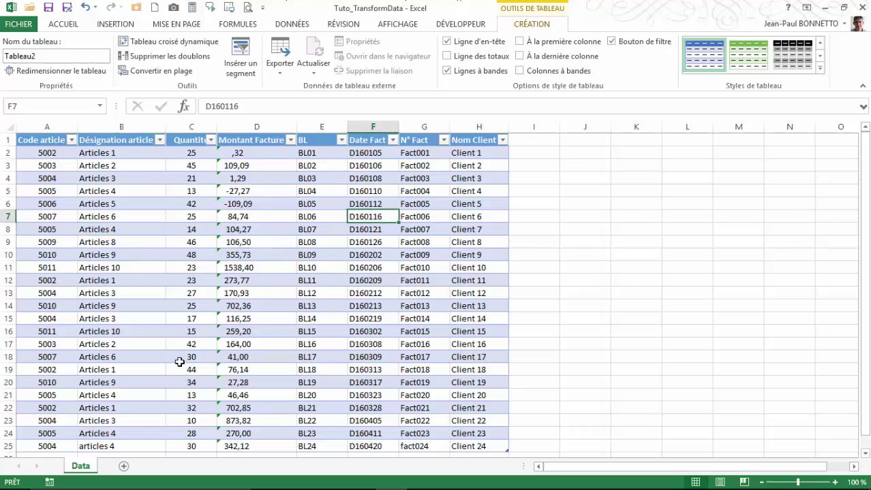
scroll(180, 362, "down", 2)
scroll(180, 361, "up", 2)
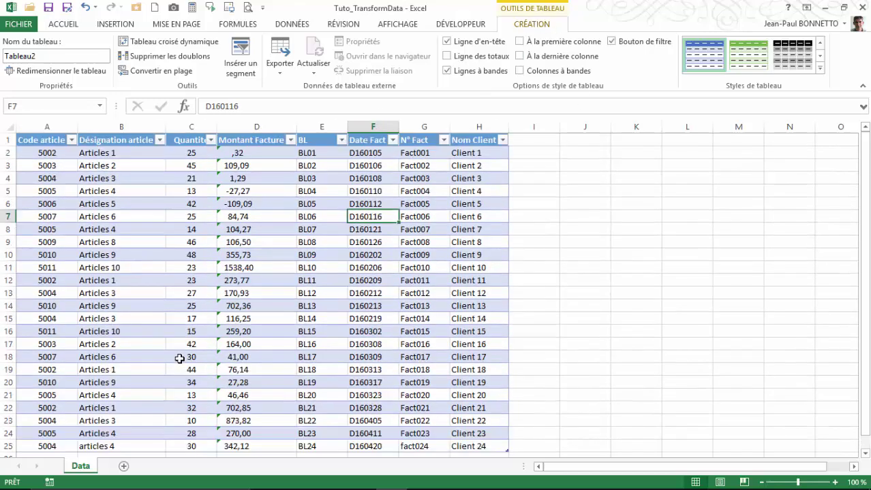
left_click(544, 143)
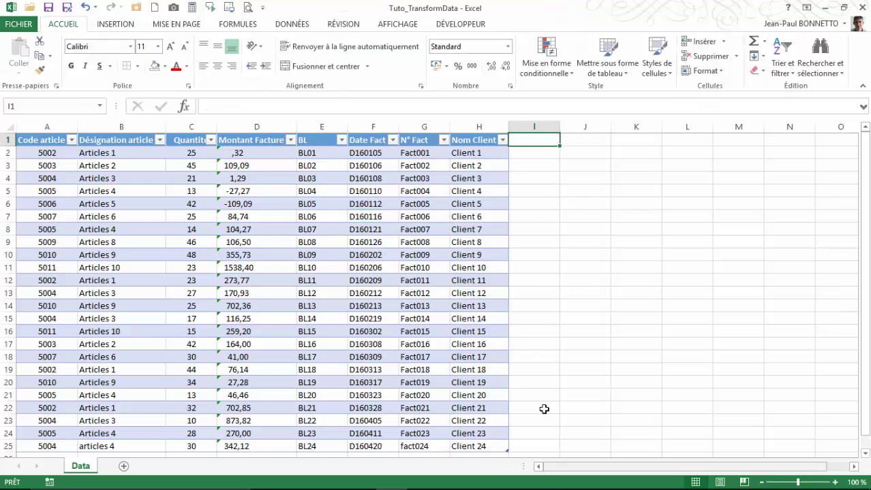
- Examine the text-stored amounts in Montant Facture, including the error-checking options for cell D2, and the codes in Date Fact
mouse_move(507, 488)
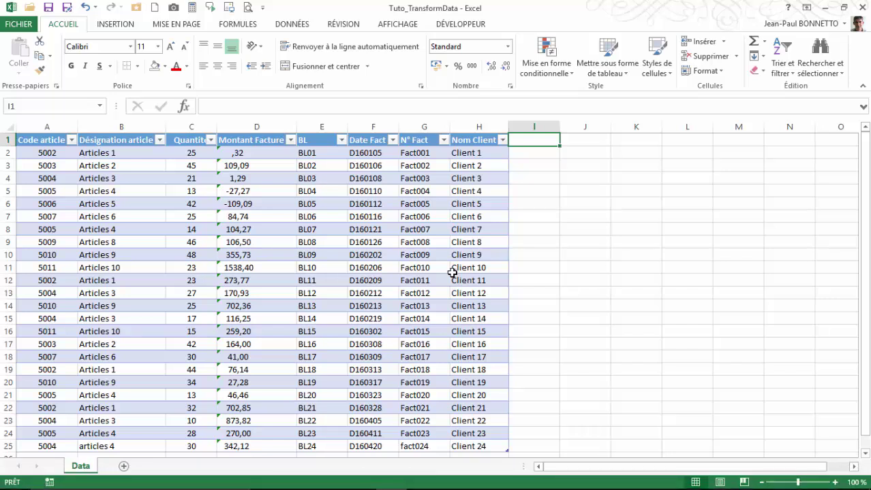
left_click(244, 154)
left_click(246, 218)
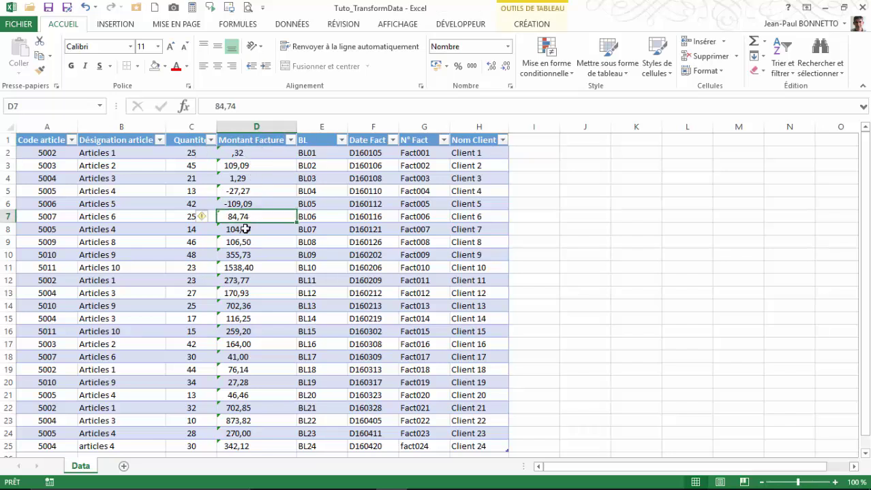
left_click(242, 269)
left_click(244, 293)
left_click(240, 204)
left_click(239, 154)
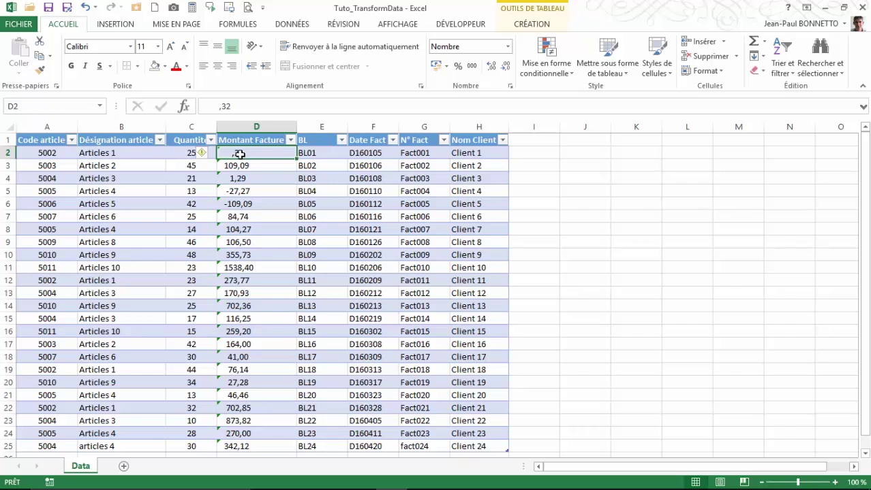
left_click(205, 154)
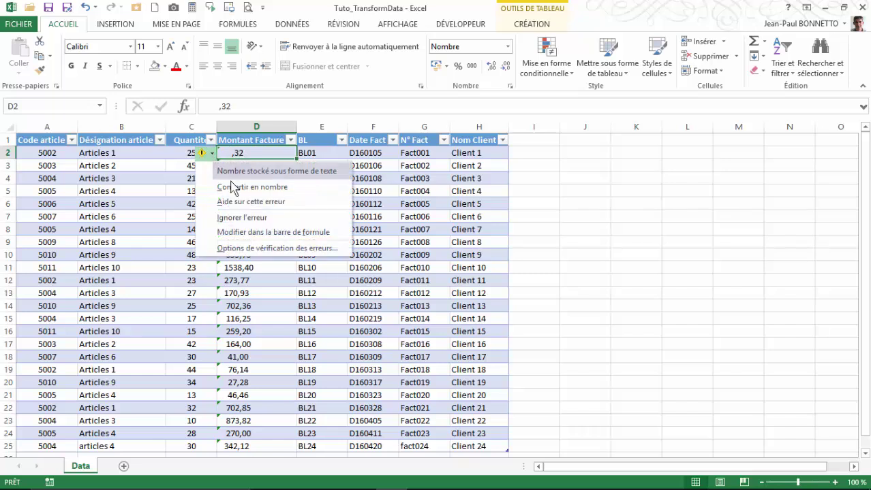
left_click(383, 193)
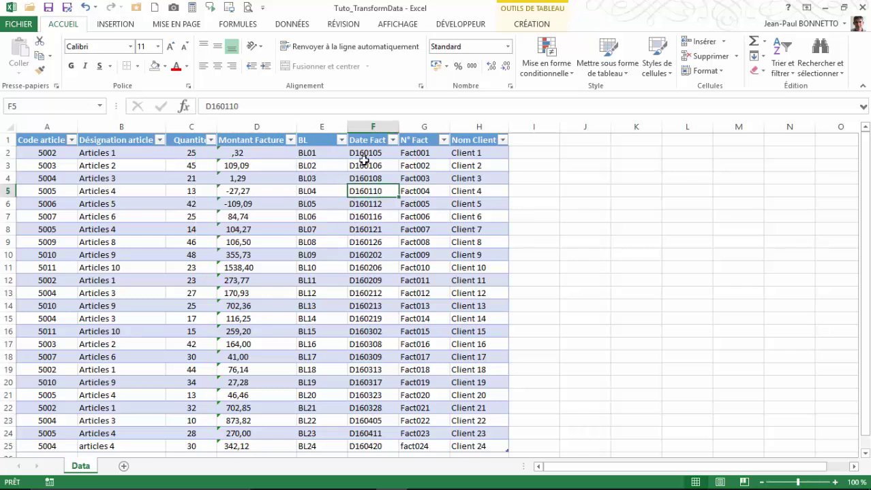
left_click(365, 154)
- Add a table column headed Total Facture in cell I1 and fit its width to the header
left_click(536, 143)
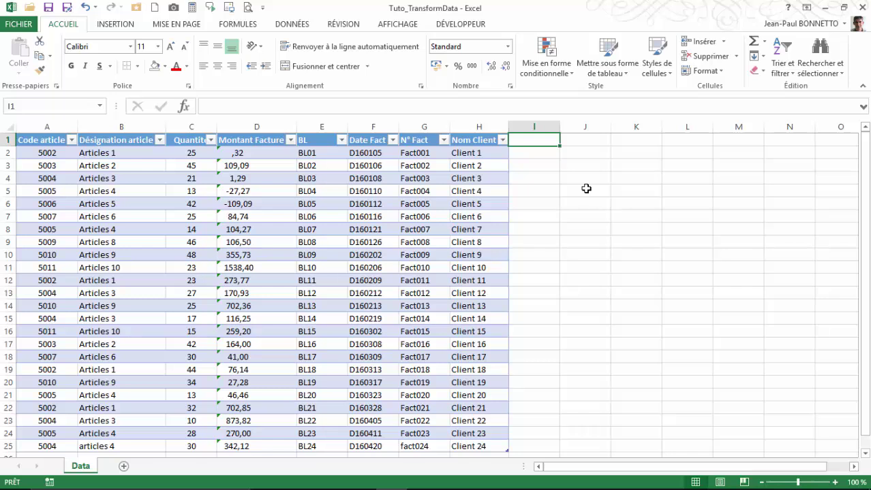
type("Total")
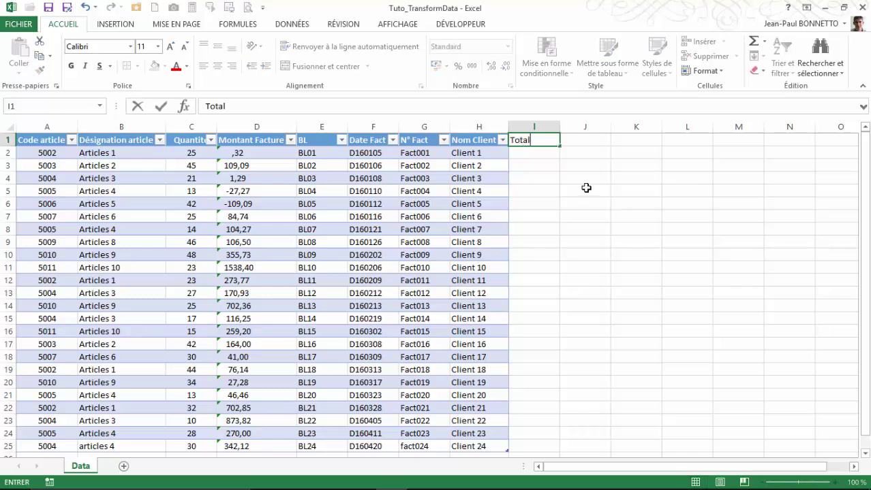
type(" Facture")
key("Return")
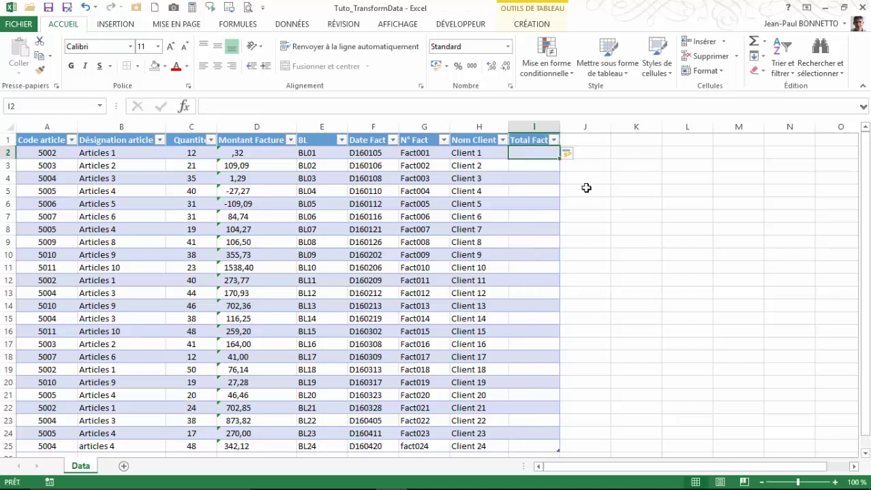
double_click(559, 127)
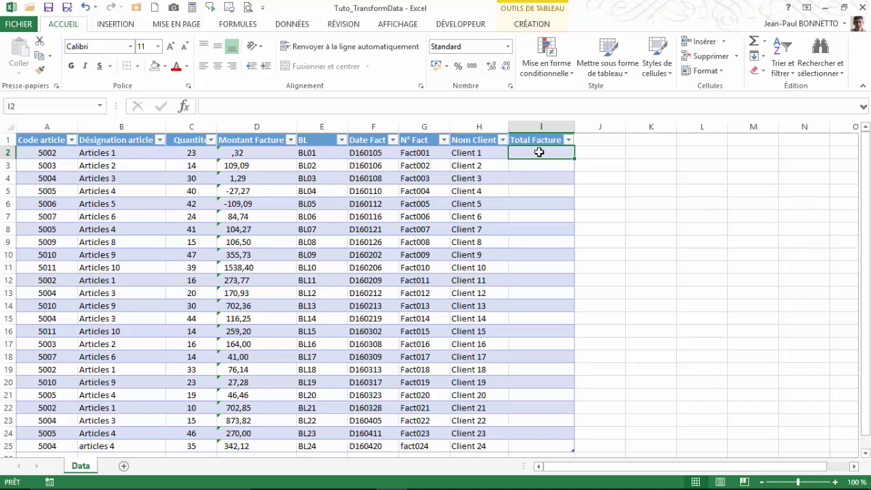
- Fill the Total Facture column with the formula =CNUM([@[Montant Facture]]) to convert the text amounts into numbers
type("=")
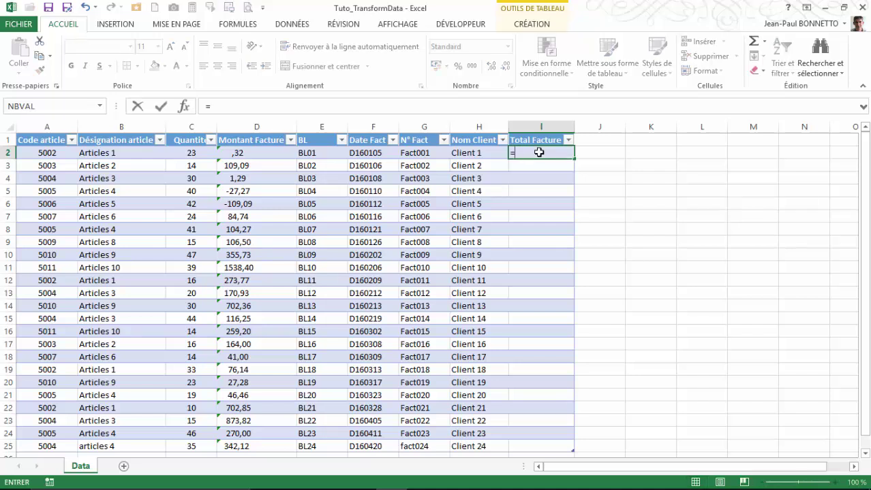
type("cnum")
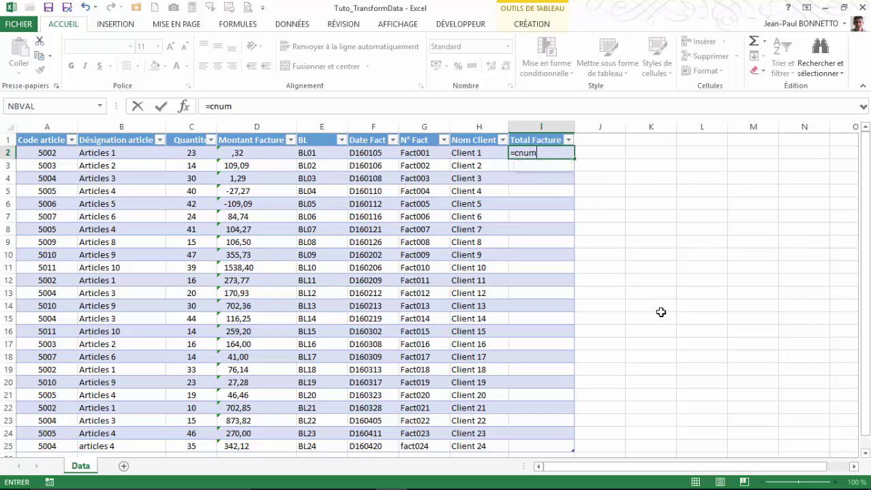
type("(")
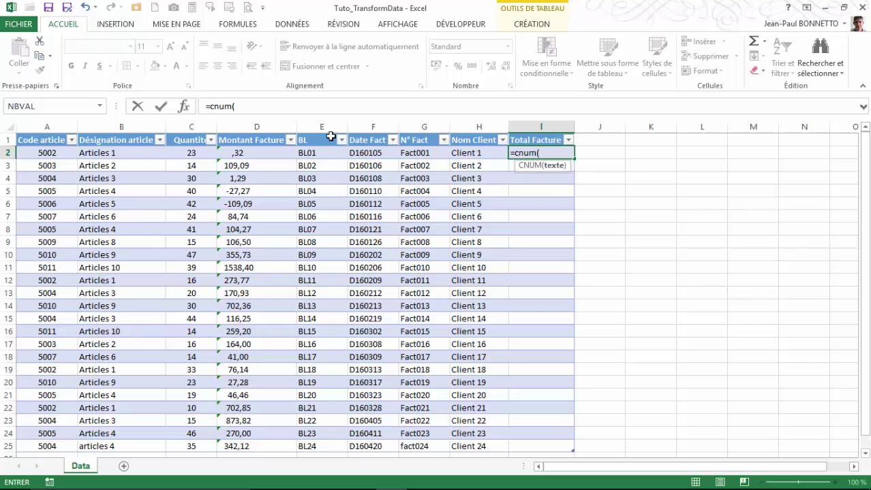
left_click(241, 153)
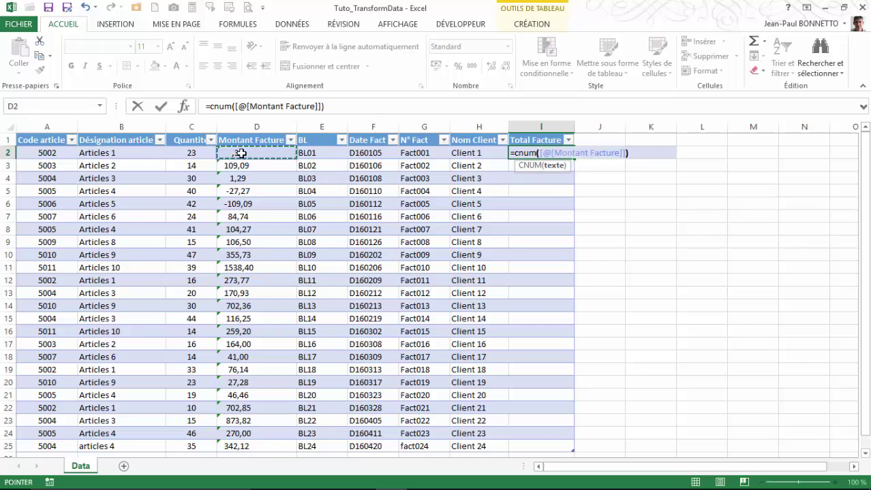
key("Return")
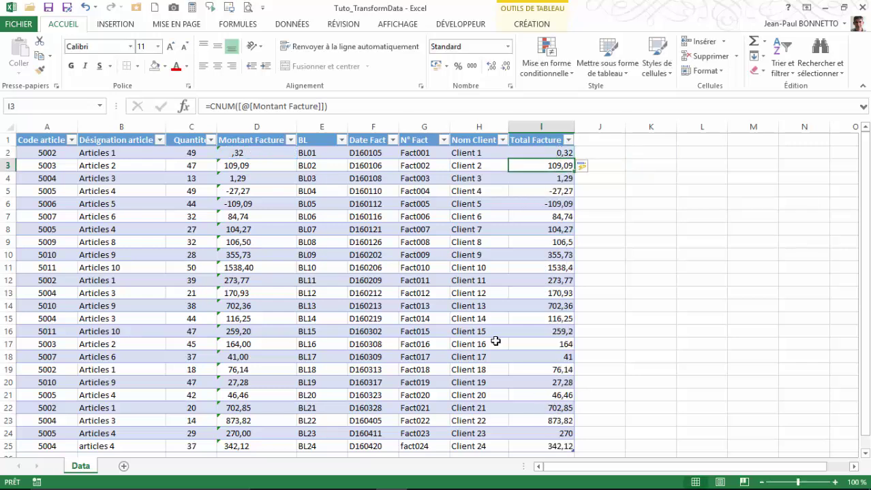
- Check the Total Facture formulas, and re-enter the amount in cell D8 of Montant Facture as a number
left_click(548, 155)
left_click(548, 201)
left_click(553, 192)
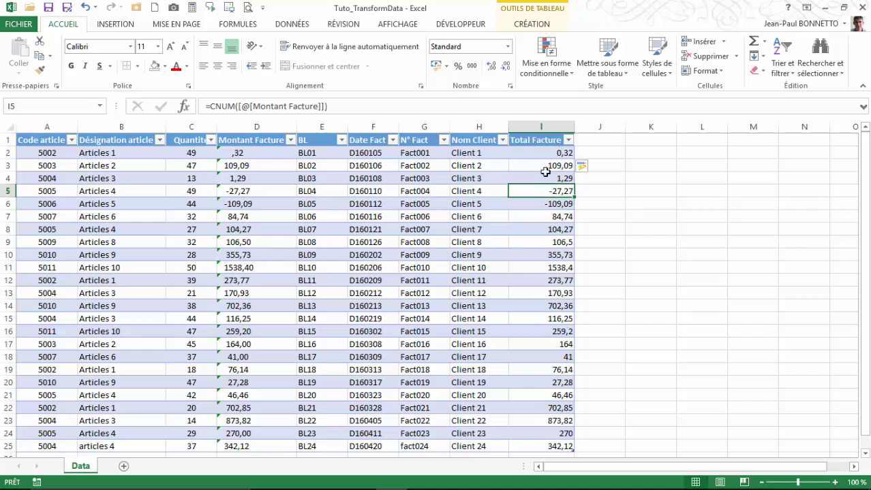
left_click(237, 252)
left_click(239, 230)
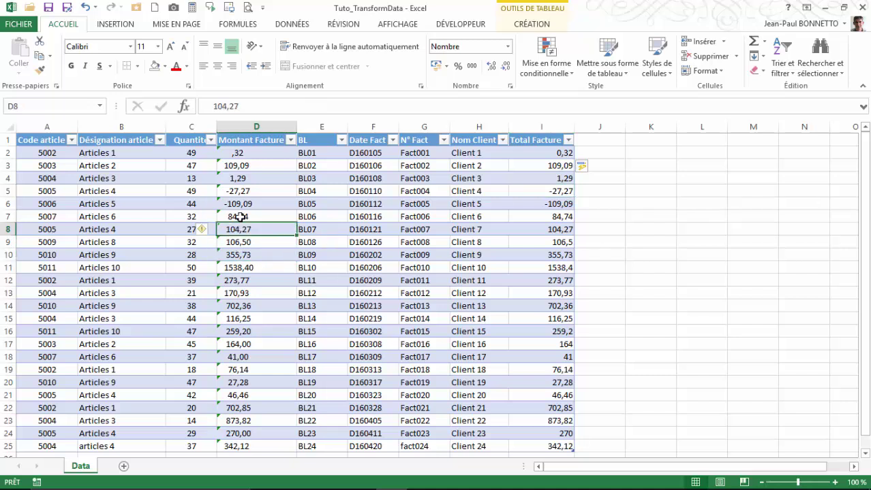
left_click(208, 106)
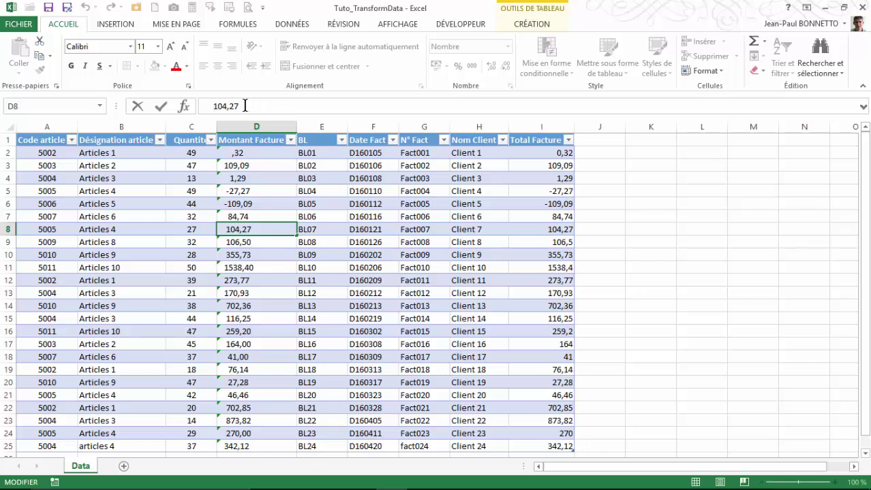
left_click(242, 292)
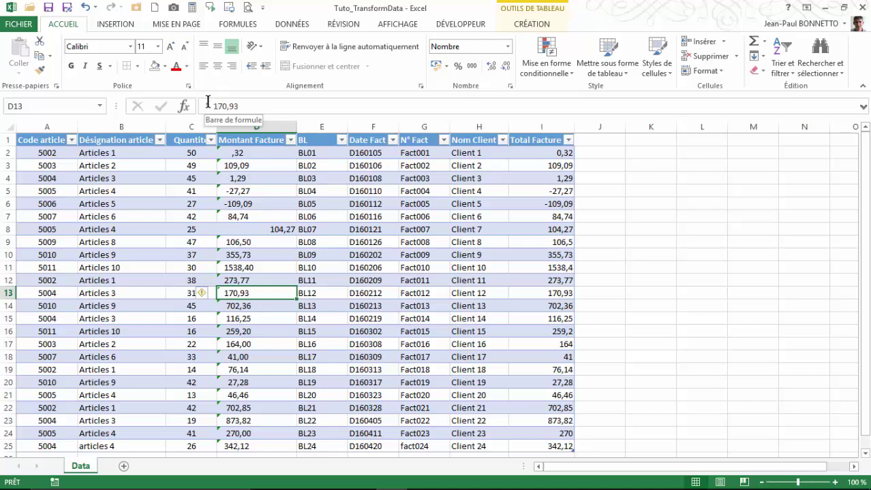
- Compare the text amounts in Montant Facture with the formula results in Total Facture
left_click(243, 266)
left_click(246, 219)
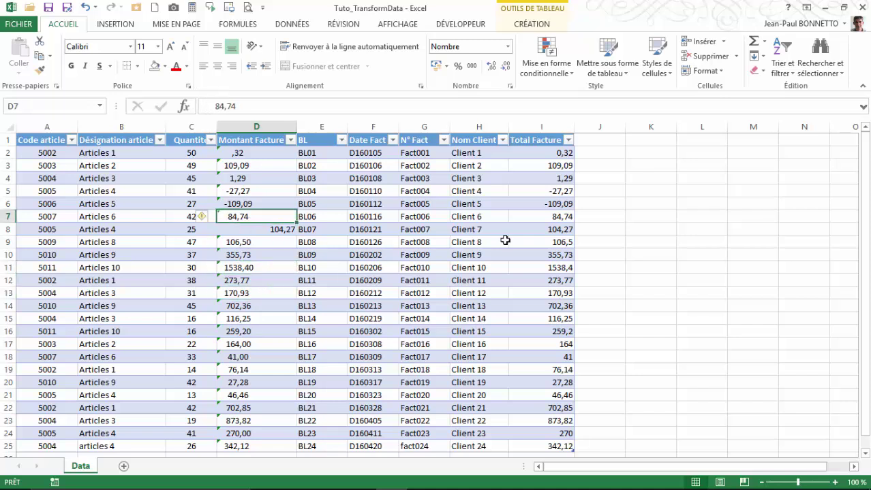
left_click(543, 235)
left_click(552, 154)
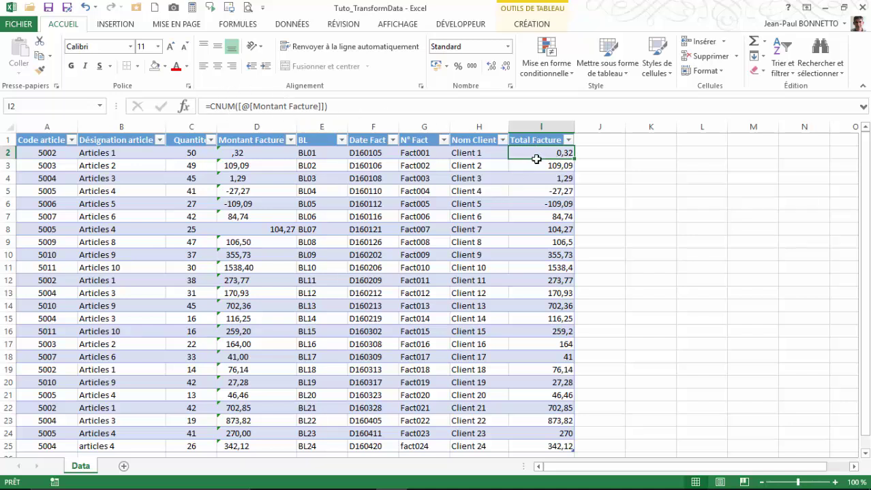
left_click(609, 139)
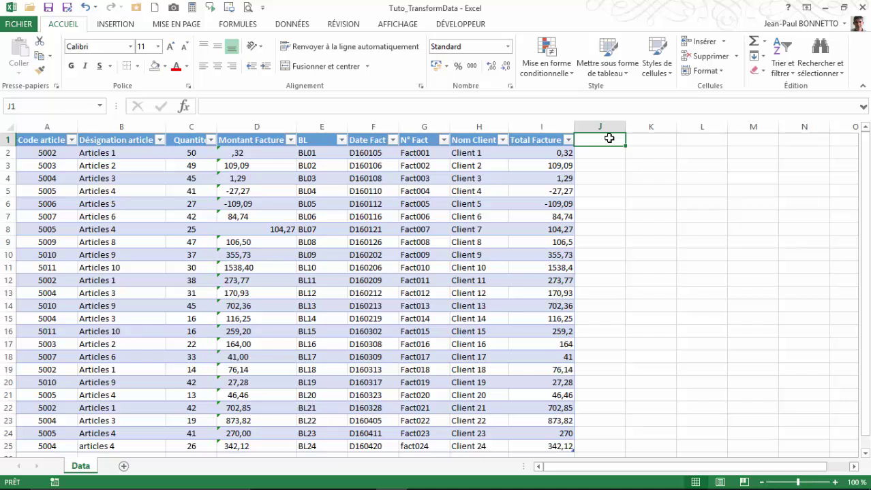
- Format the whole Total Facture column as euro accounting amounts without decimals and check several of its cells
left_click(534, 154)
left_click(541, 128)
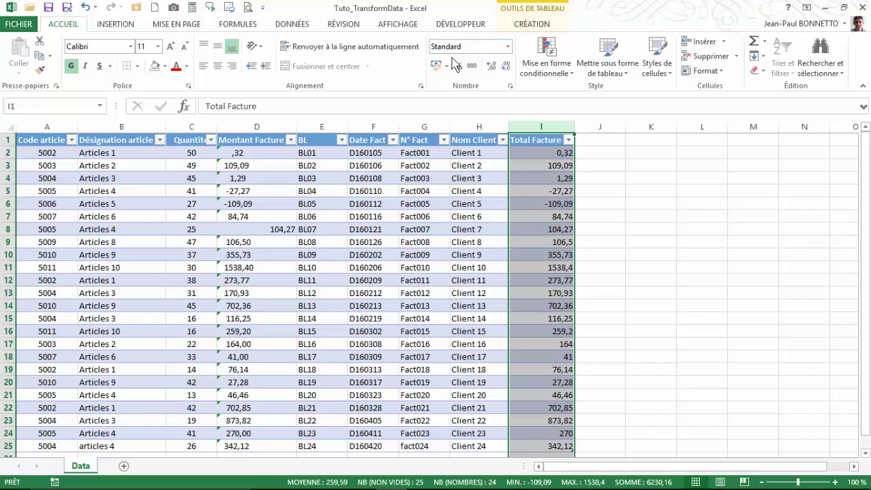
left_click(436, 65)
left_click(501, 70)
left_click(500, 70)
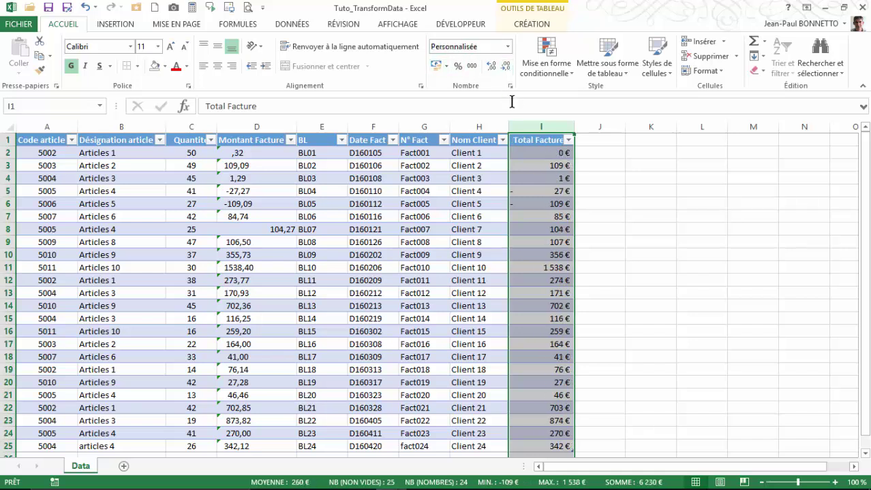
left_click(560, 253)
left_click(561, 381)
left_click(561, 182)
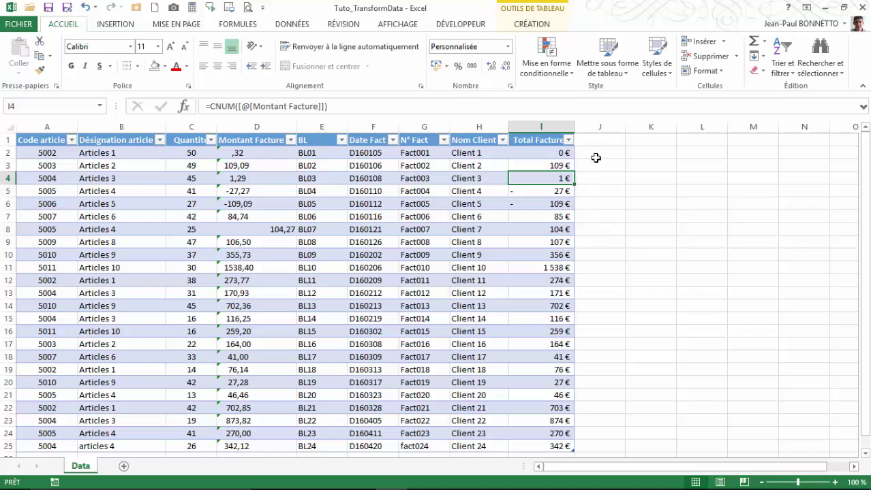
- Add a table column headed Transforme Date in cell J1 and fit its width to the header
left_click(601, 137)
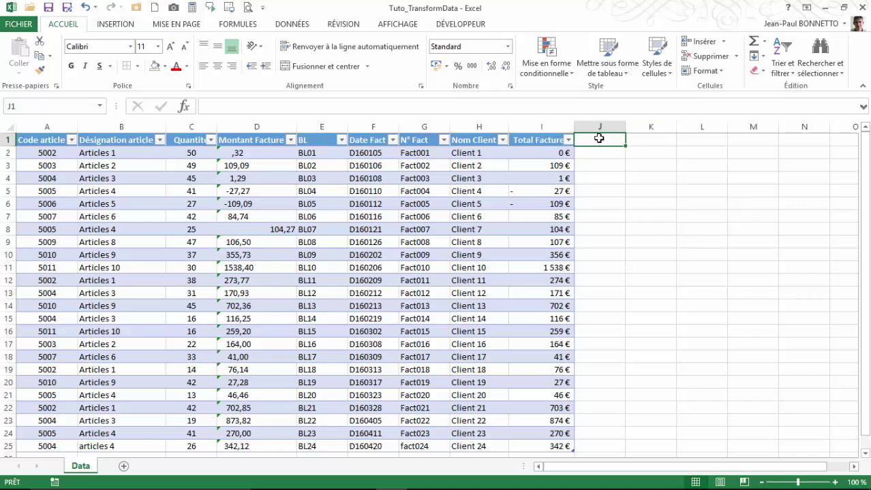
type("Tran")
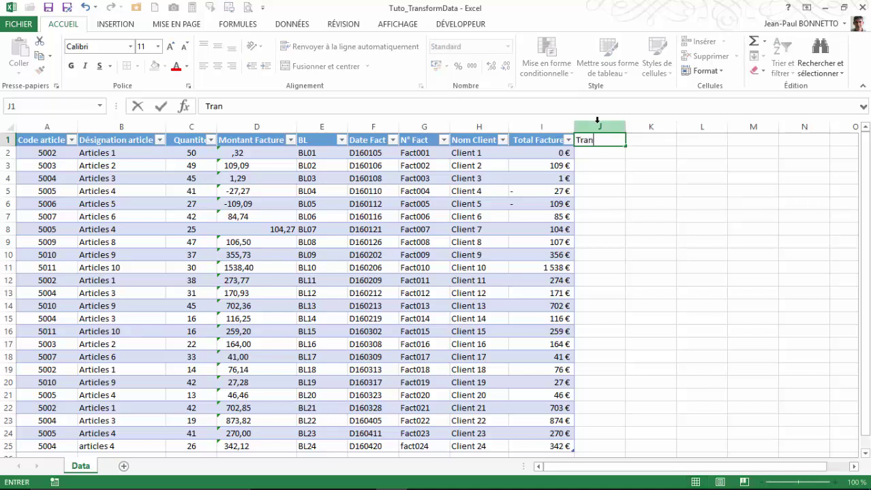
type("sforme Dat")
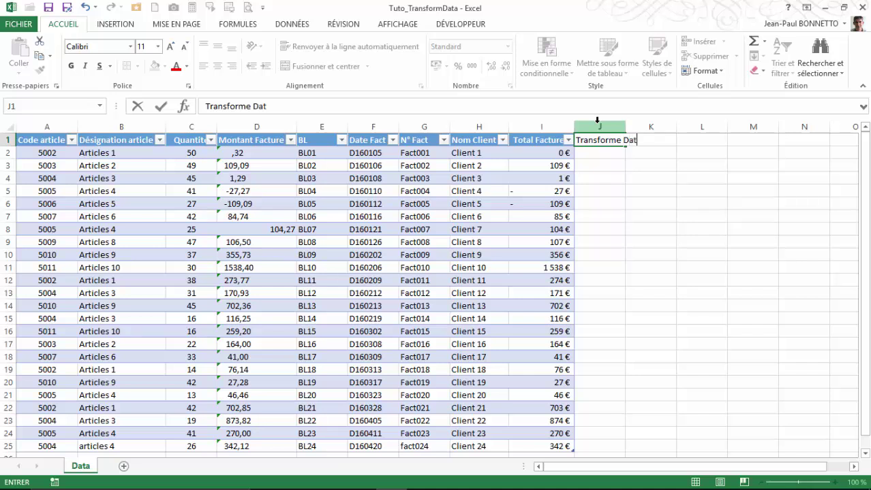
type("e")
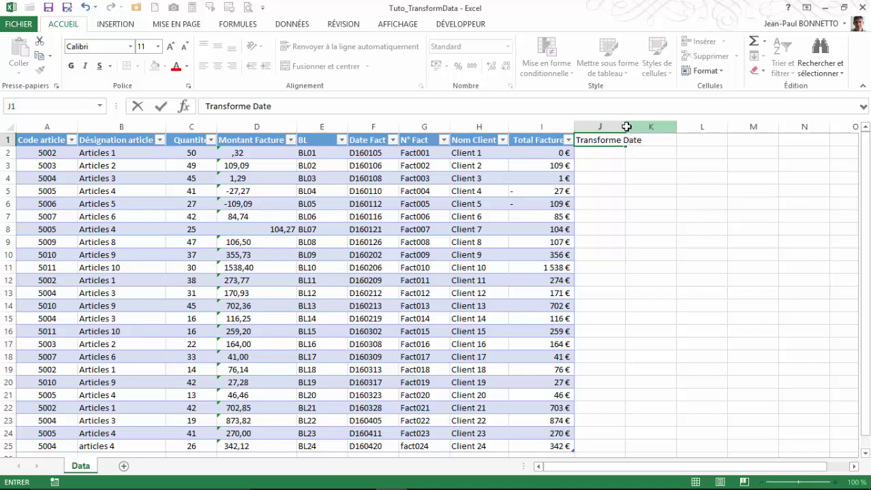
left_click(613, 123)
left_click(613, 155)
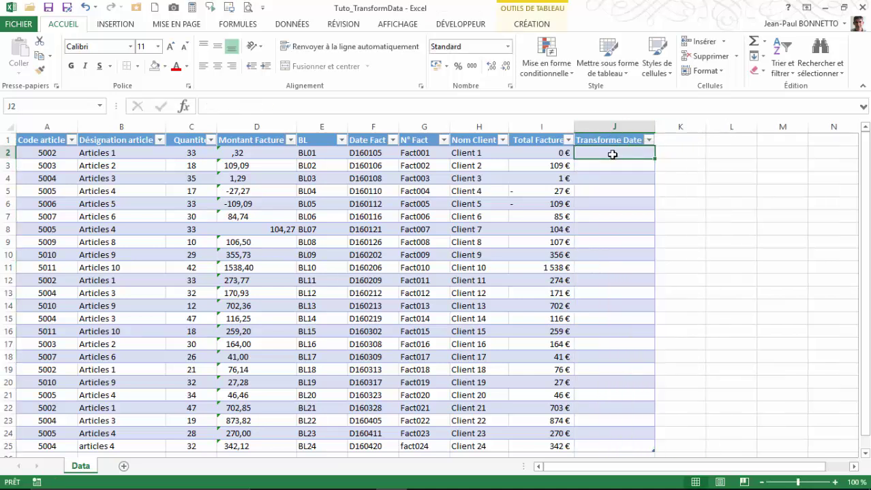
- Enter =DROITE([@[Date Fact]];2) in cell J2 to extract the day for the whole Transforme Date column
left_click(366, 153)
left_click(358, 189)
left_click(360, 152)
left_click(608, 153)
type("=")
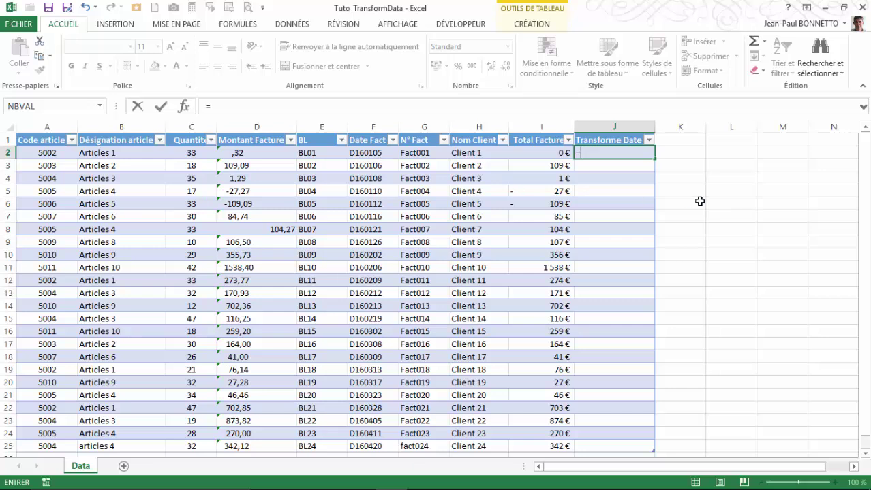
type("doi")
key("BackSpace")
key("BackSpace")
type("ro")
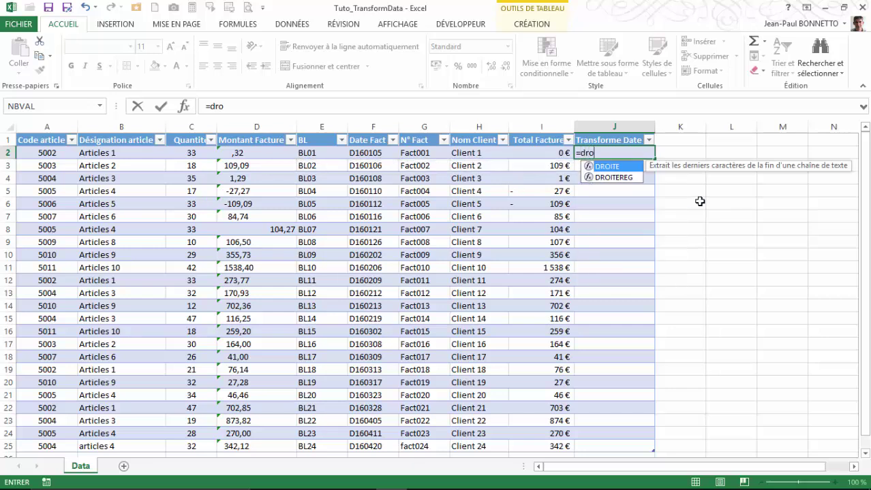
type("ite")
type("(")
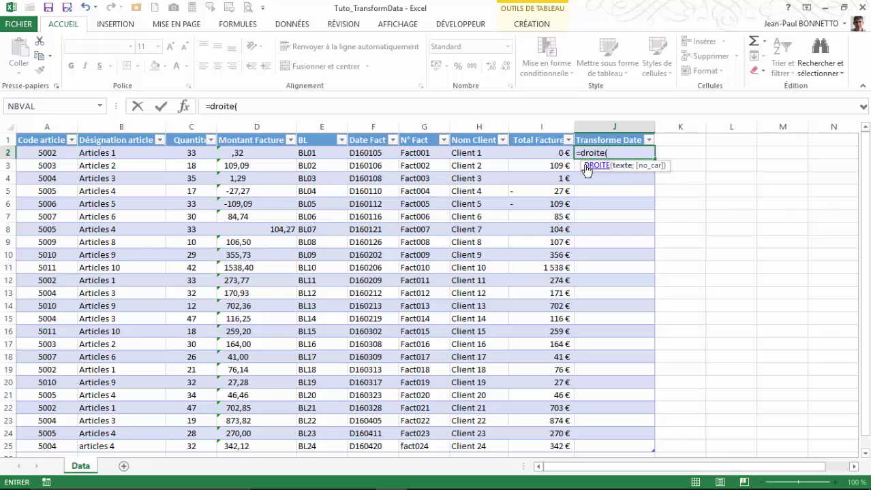
left_click(363, 153)
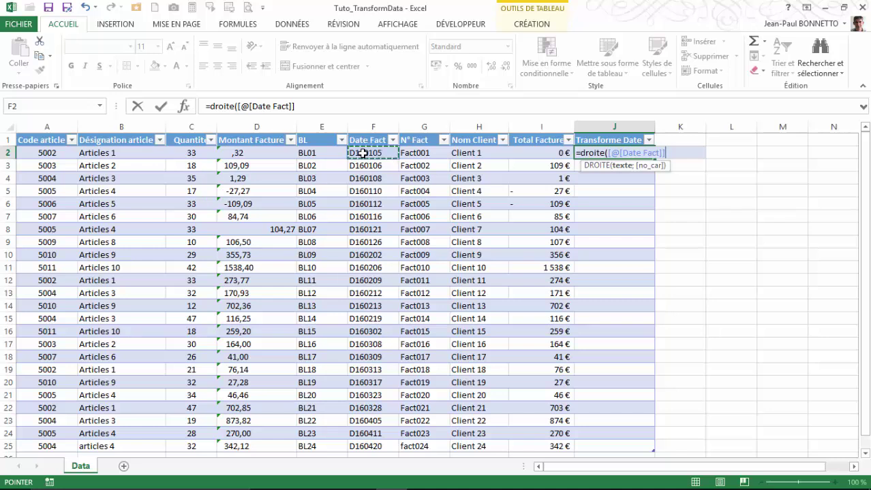
type(";")
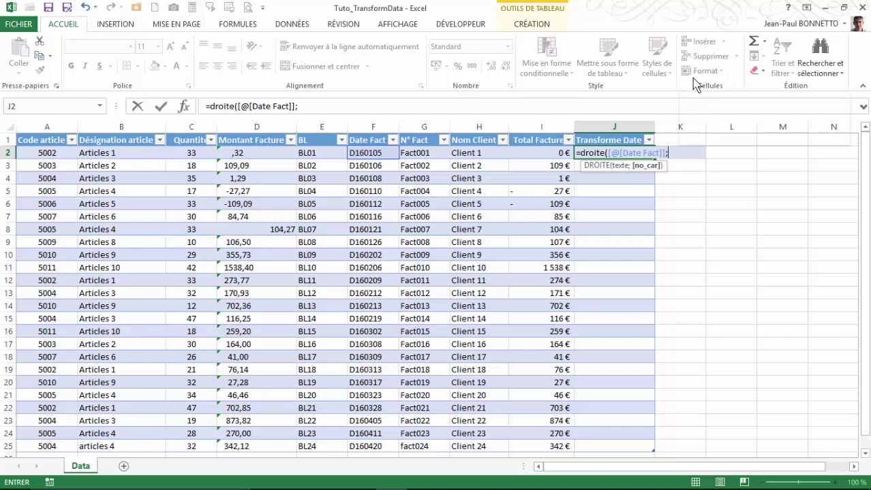
type("2")
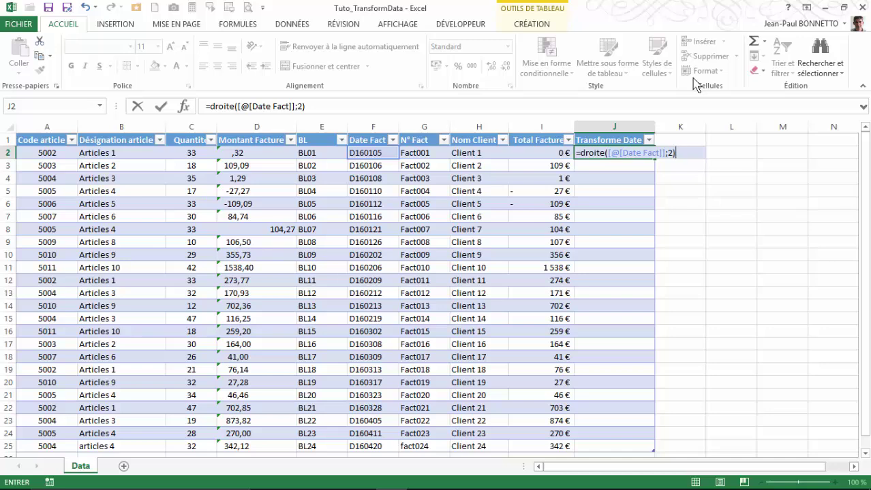
key("Return")
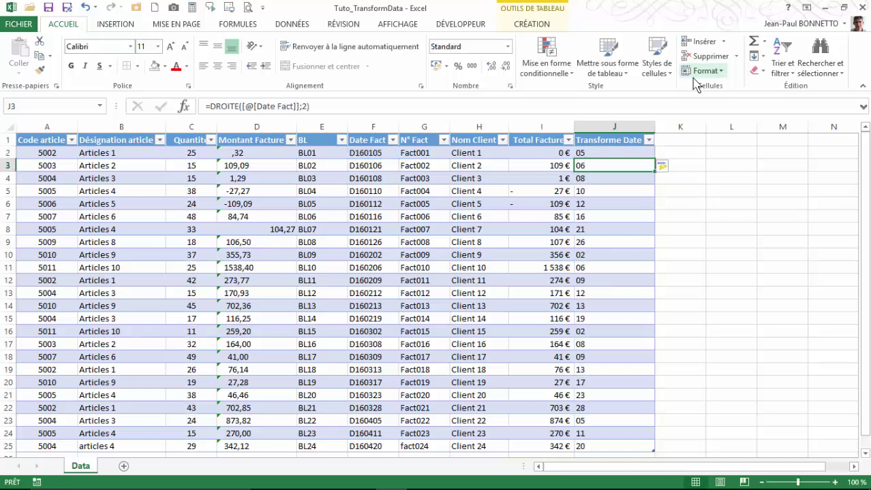
- Append &"/" to the formula in cell J2 to add a slash after the day
left_click(586, 153)
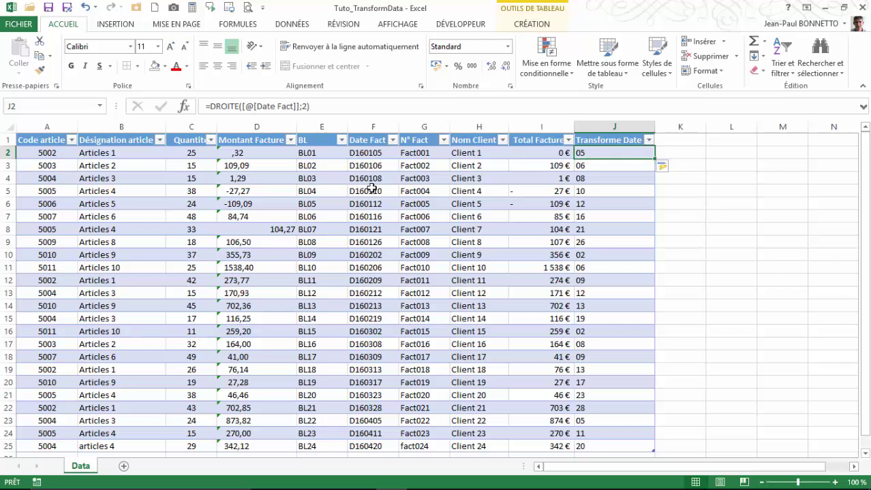
left_click(600, 167)
left_click(608, 150)
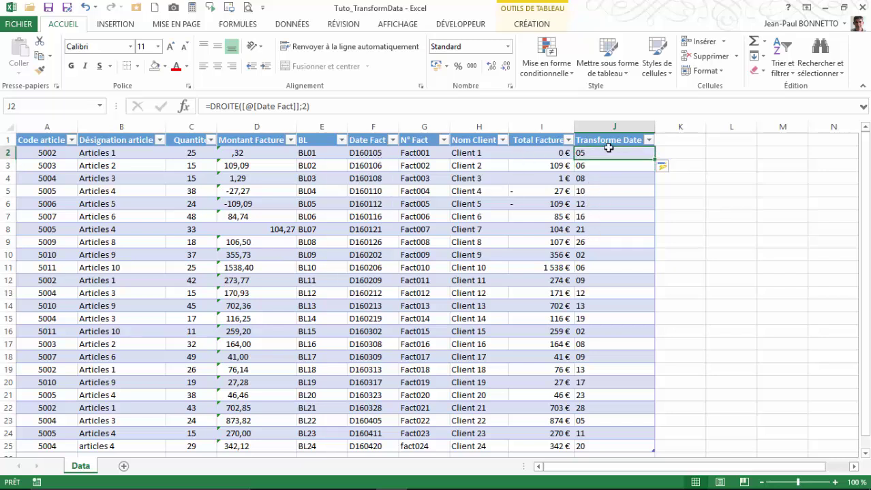
left_click(389, 109)
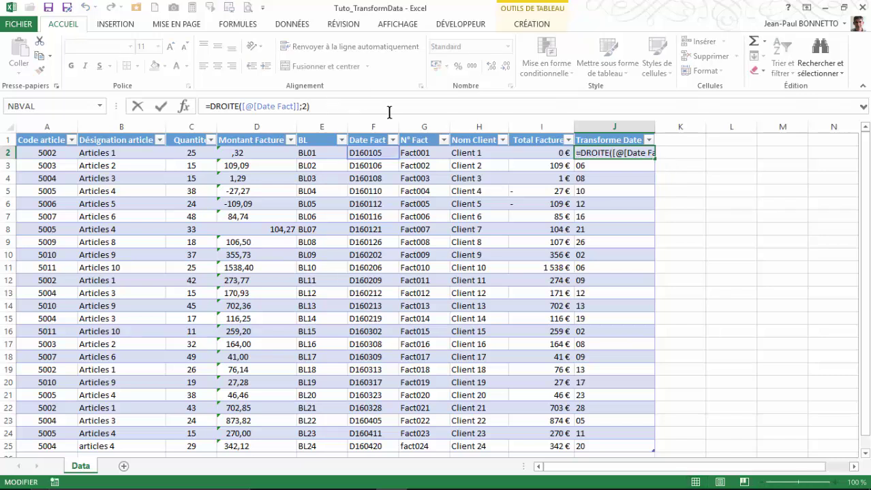
type("&\"/")
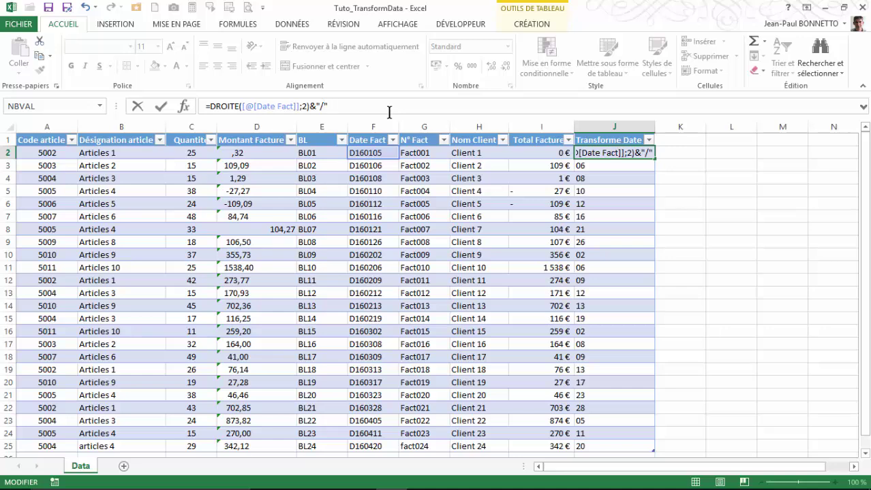
key("Return")
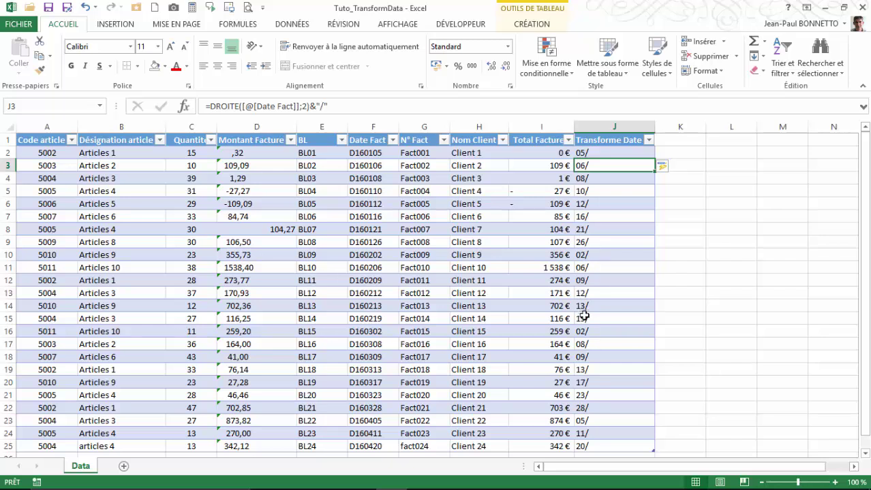
- Append &STXT([@[Date Fact]];4;2) to the formula in cell J2 to add the month, and check the column's results
left_click(590, 153)
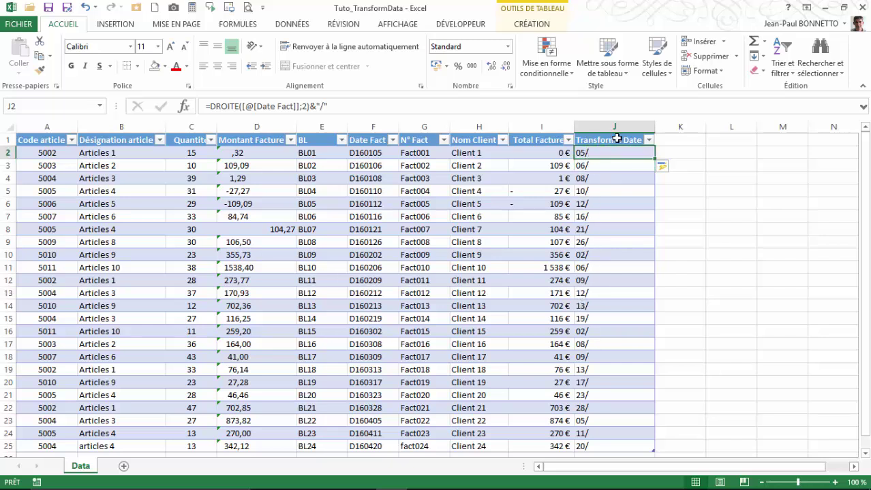
left_click(346, 109)
type("&")
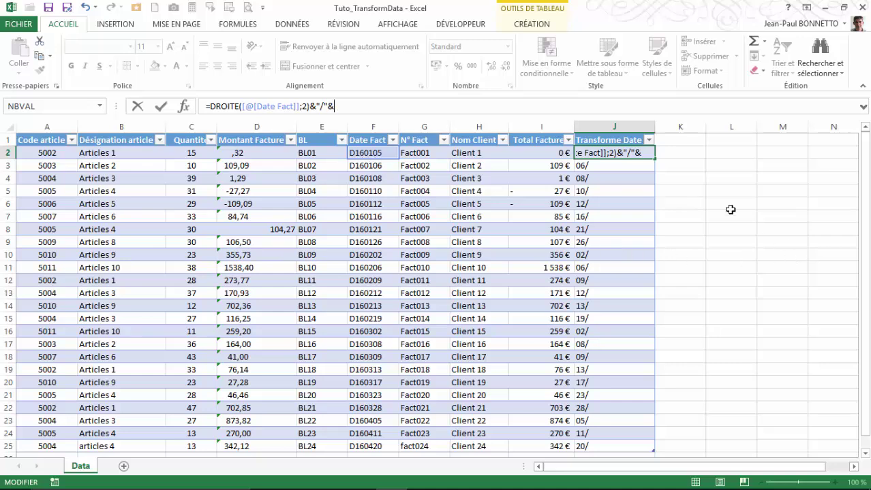
type("st")
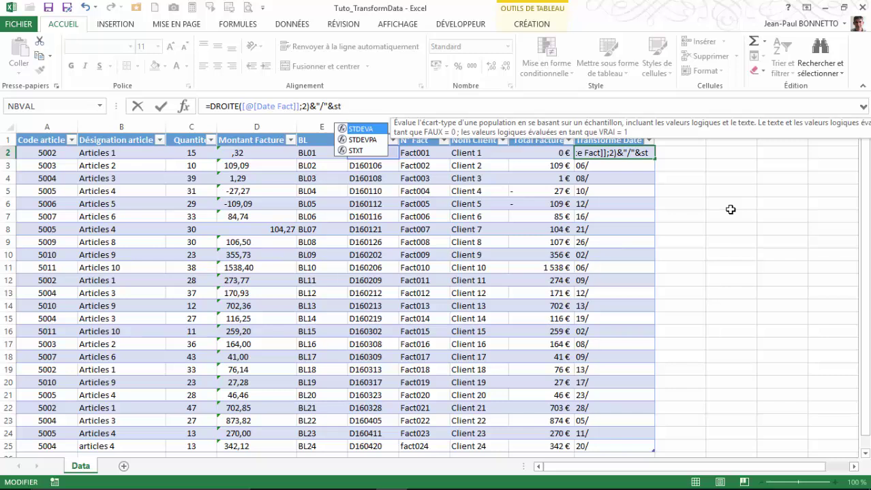
left_click(345, 153)
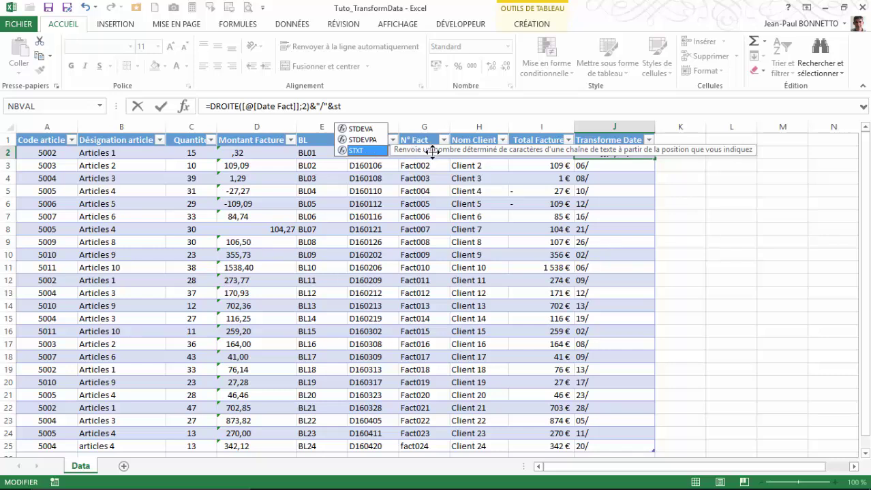
left_click_drag(430, 149, 330, 195)
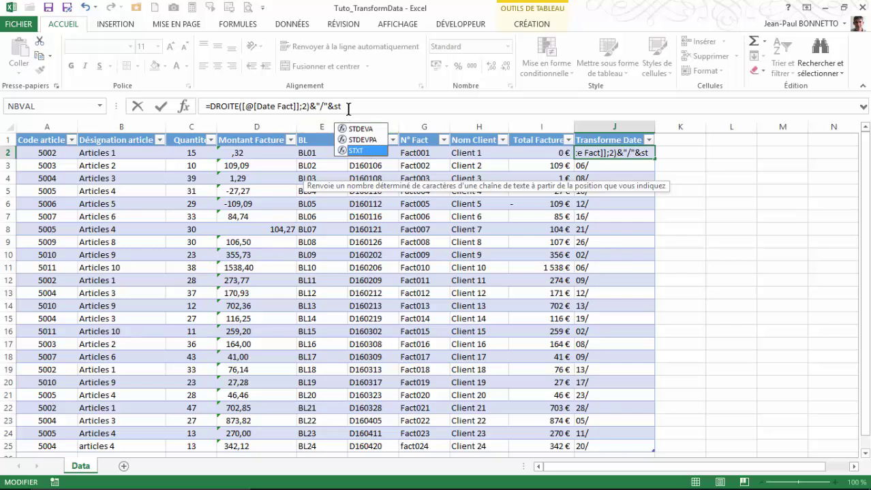
double_click(348, 150)
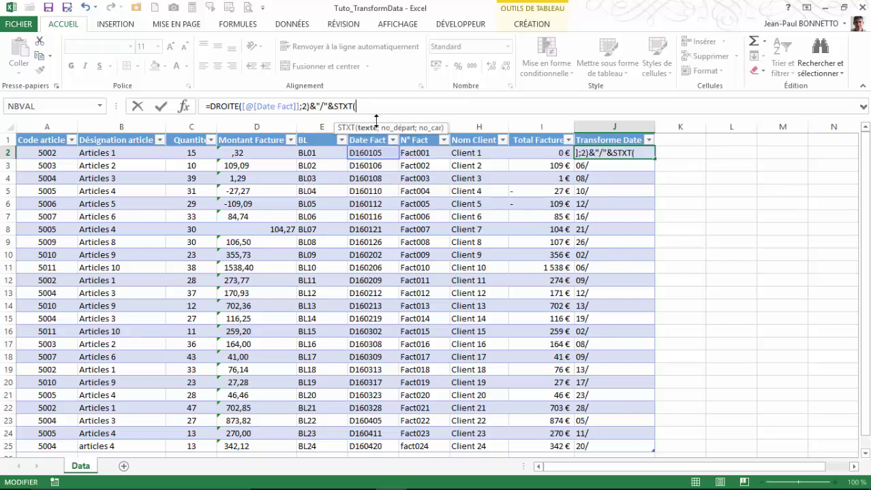
left_click(374, 153)
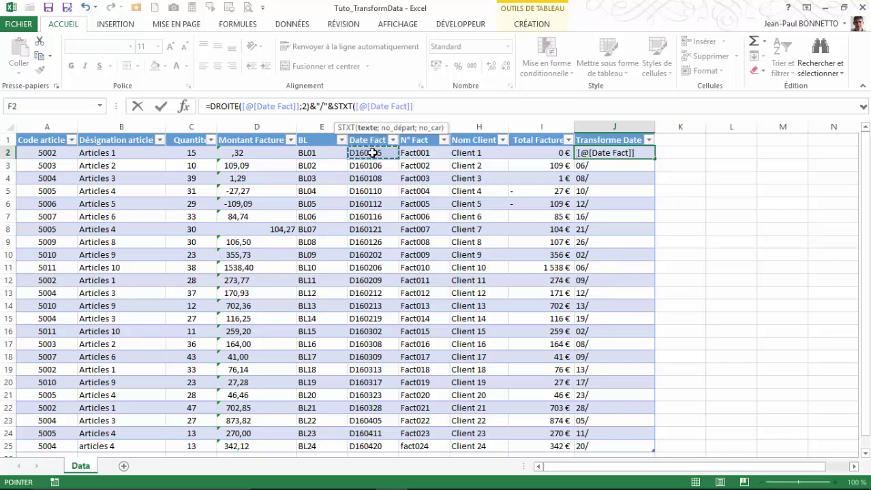
type(";4")
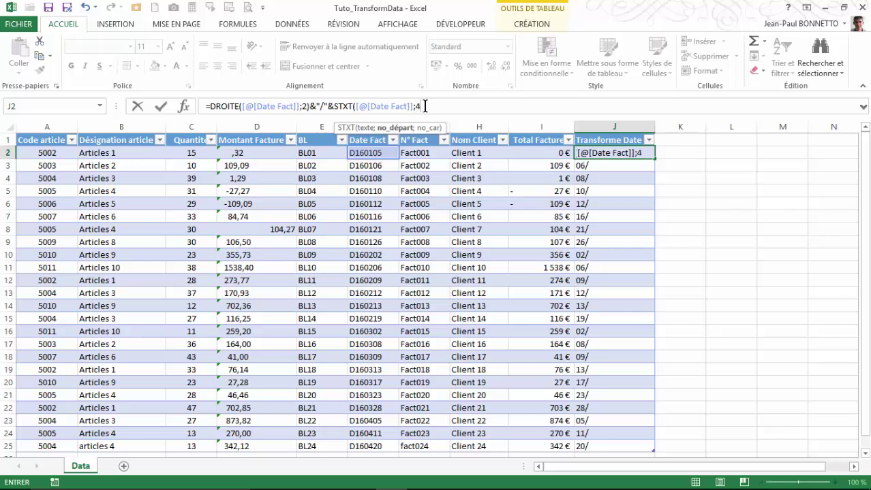
type(";2")
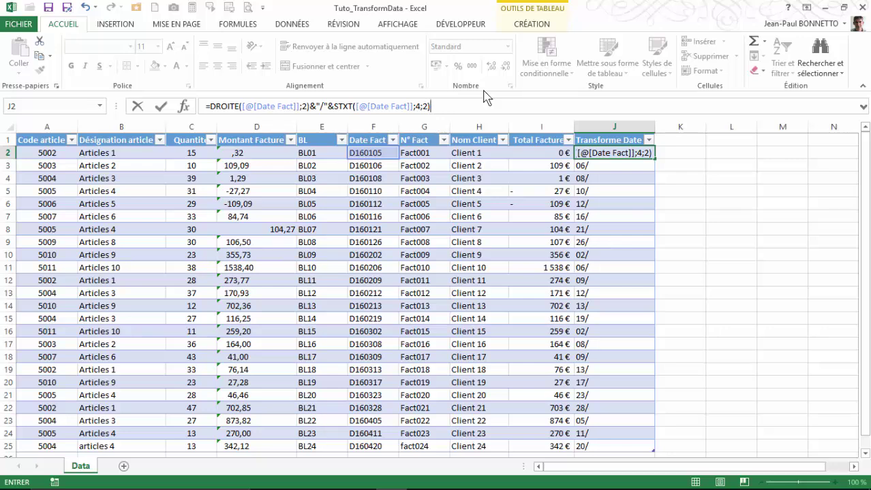
key("Return")
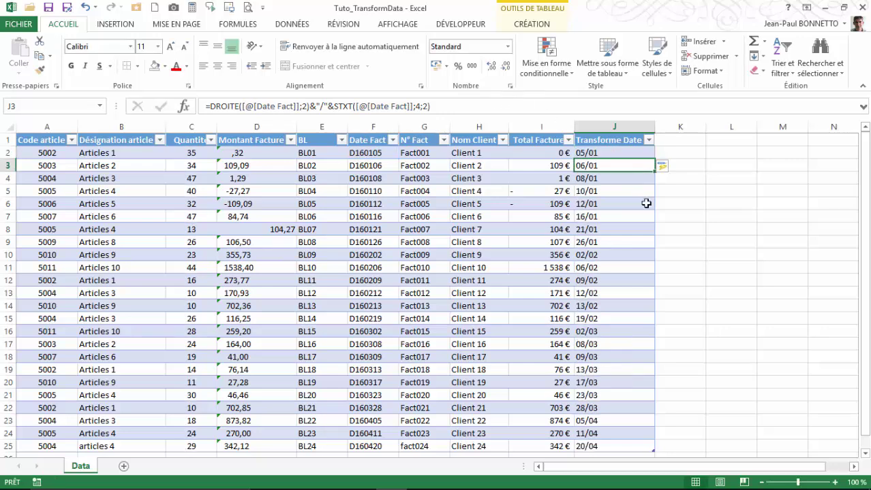
left_click(599, 151)
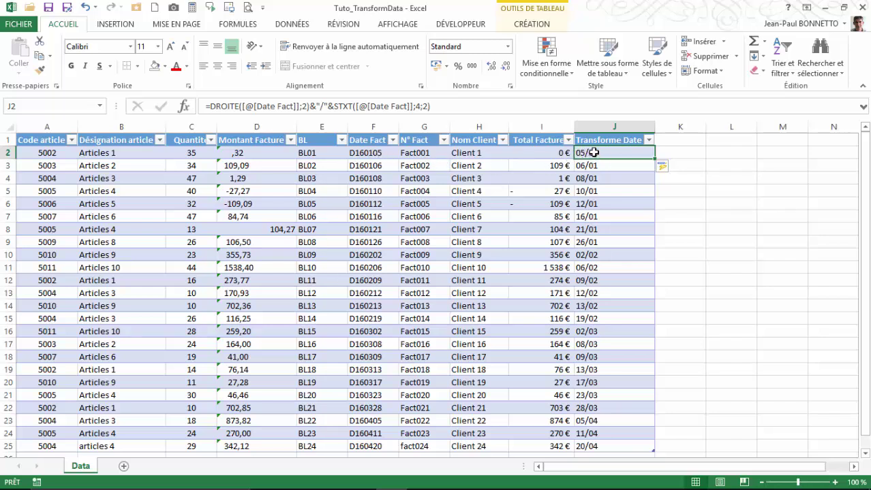
left_click(592, 253)
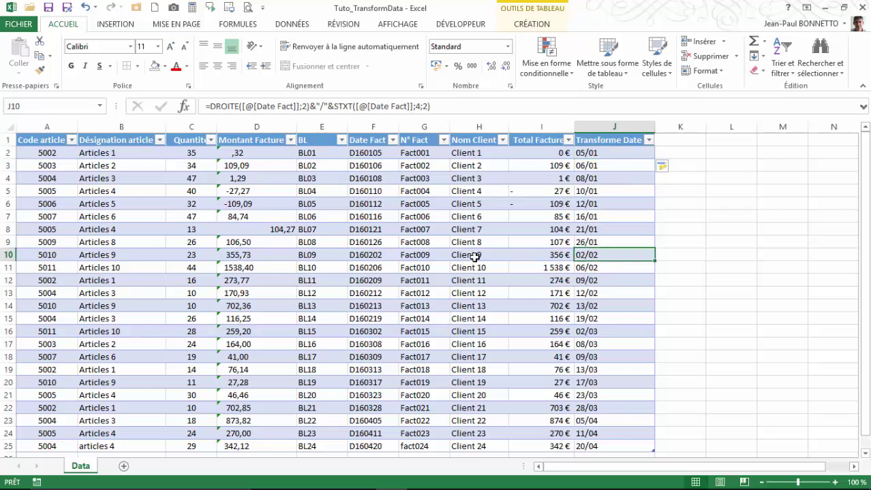
scroll(545, 267, "down", 3)
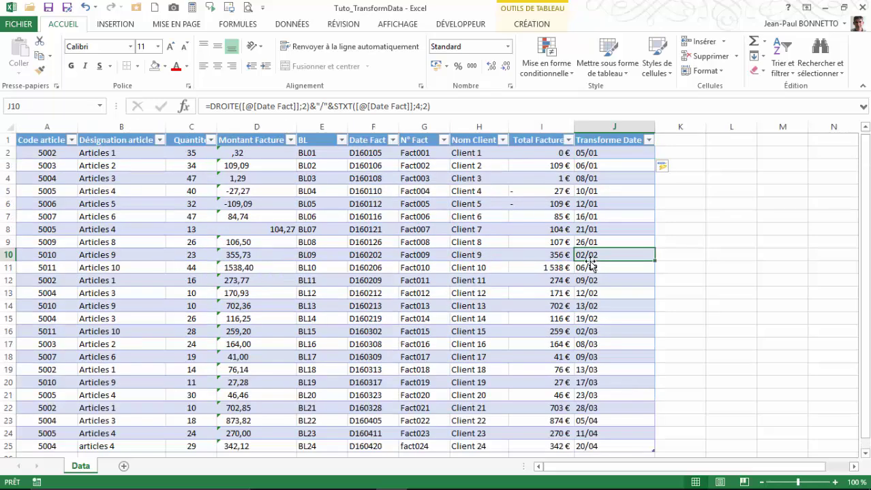
scroll(610, 270, "up", 3)
- Append &"/"&STXT([@[Date Fact]];2;2) to the formula in cell J2 to add the year, and check the column's results
left_click(609, 154)
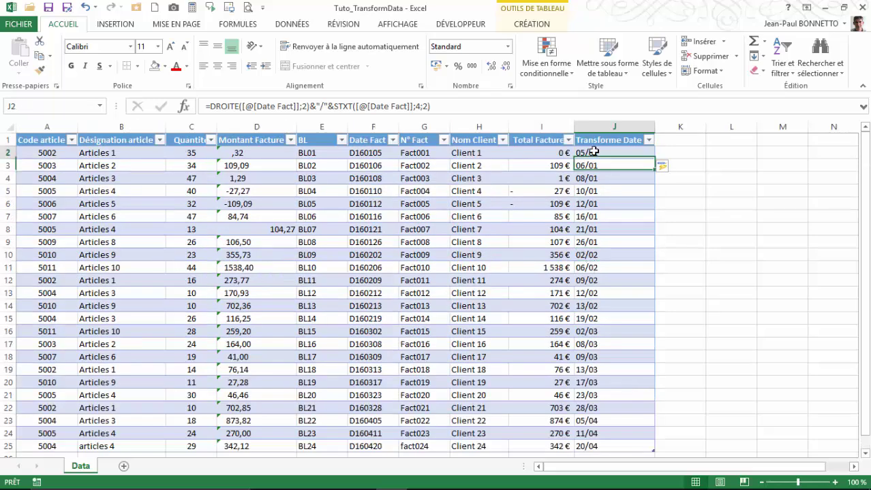
left_click(439, 106)
type("&\"/")
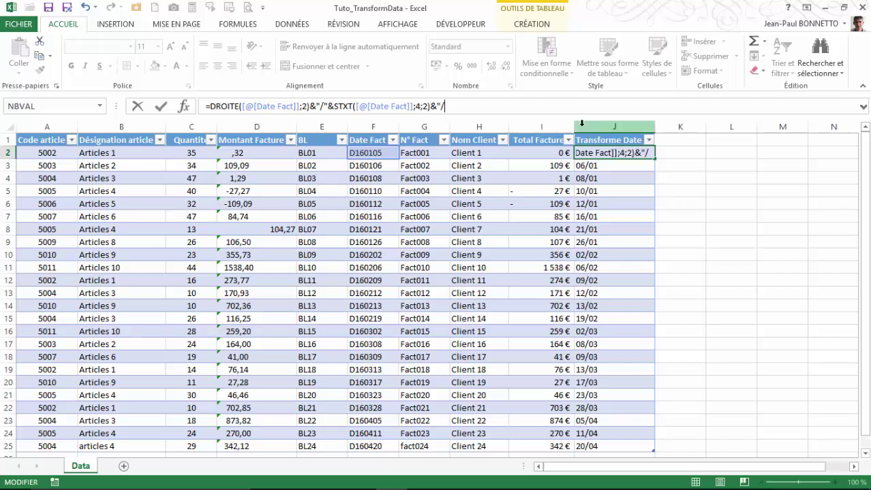
type("\"&")
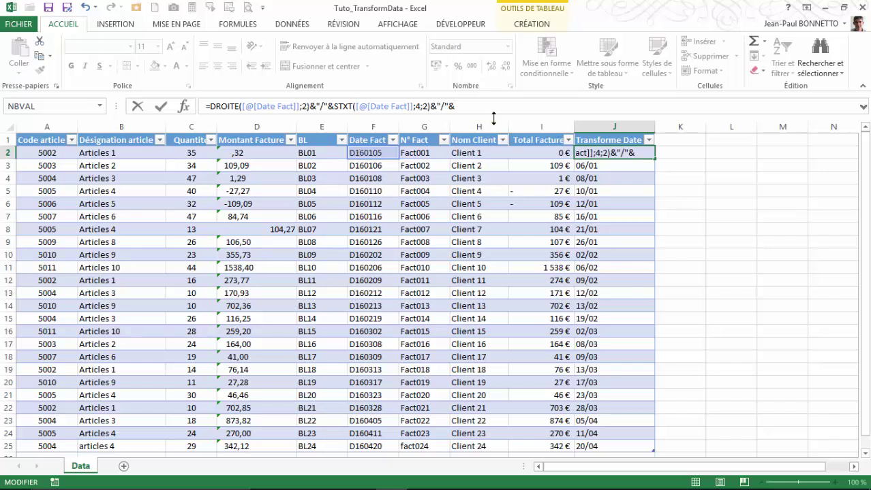
type("s")
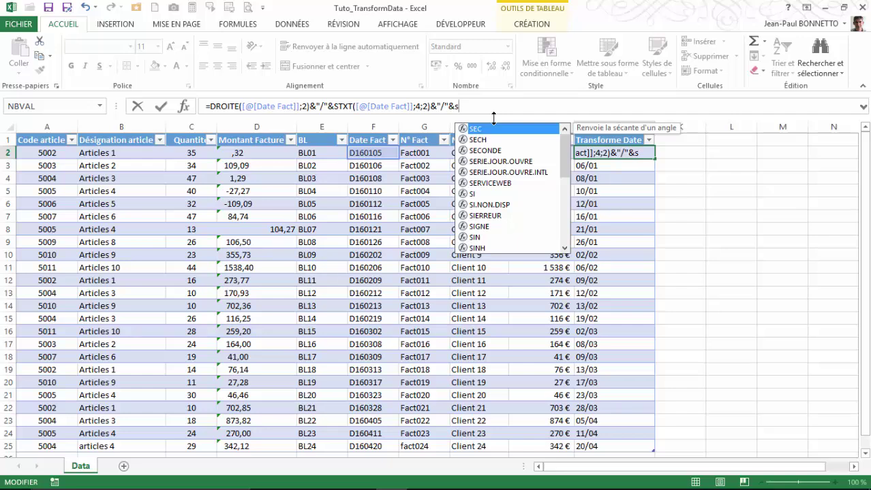
type("txt")
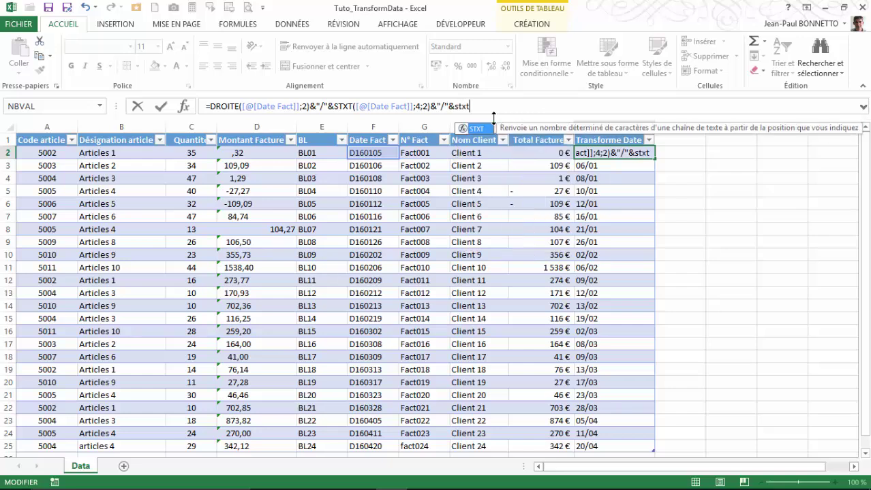
type("(")
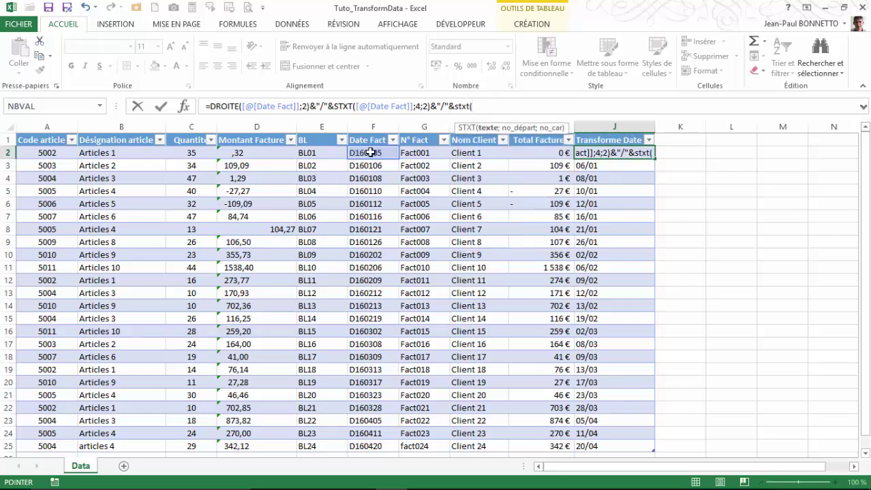
left_click(375, 151)
type(";")
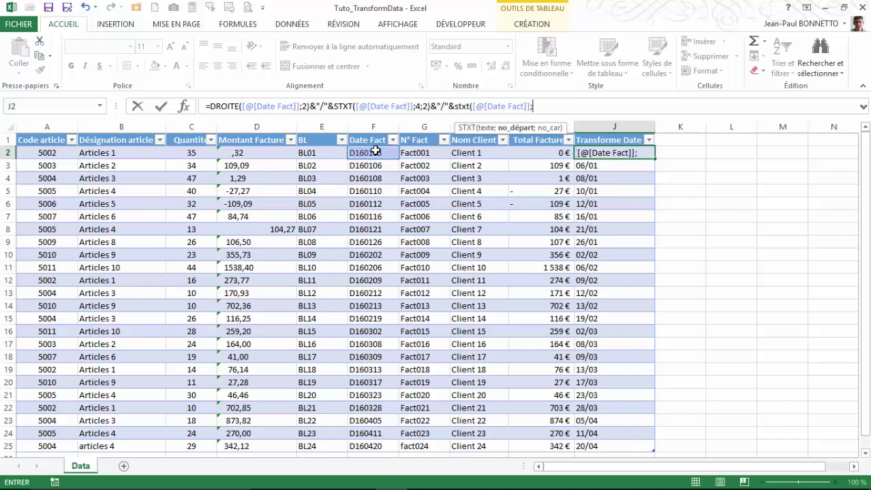
type("2;")
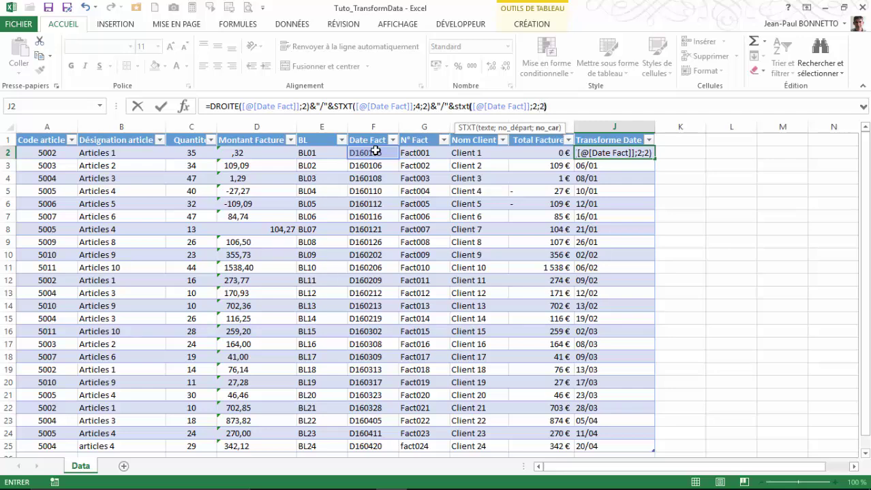
type("2)")
key("Return")
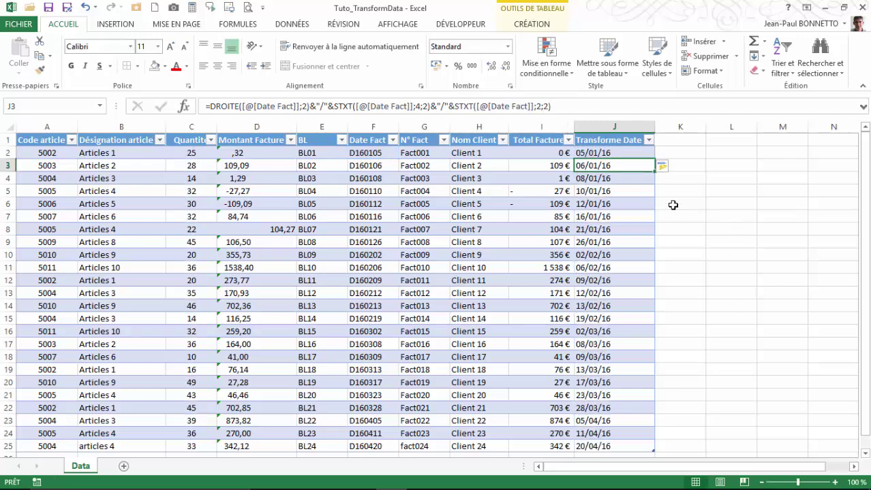
left_click(621, 189)
left_click(602, 154)
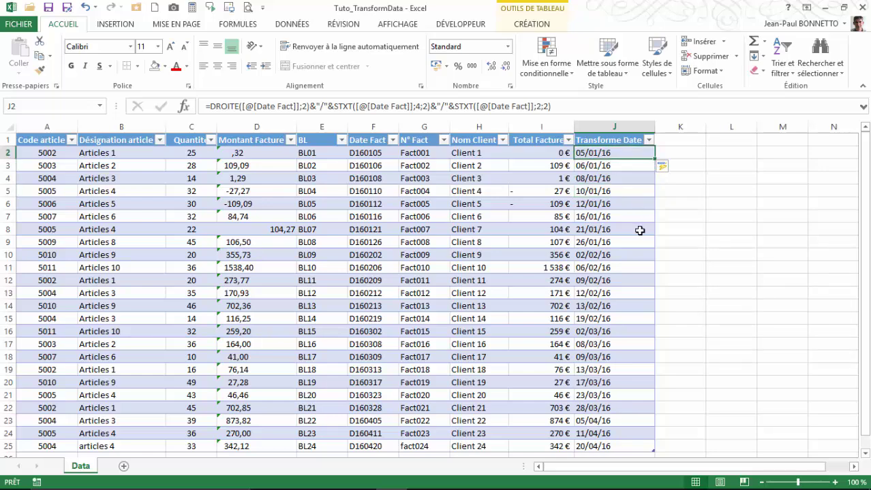
- Review the Transforme Date results, apply the Date courte format to cell J9, and compare it with the neighbouring cells
scroll(626, 190, "down", 3)
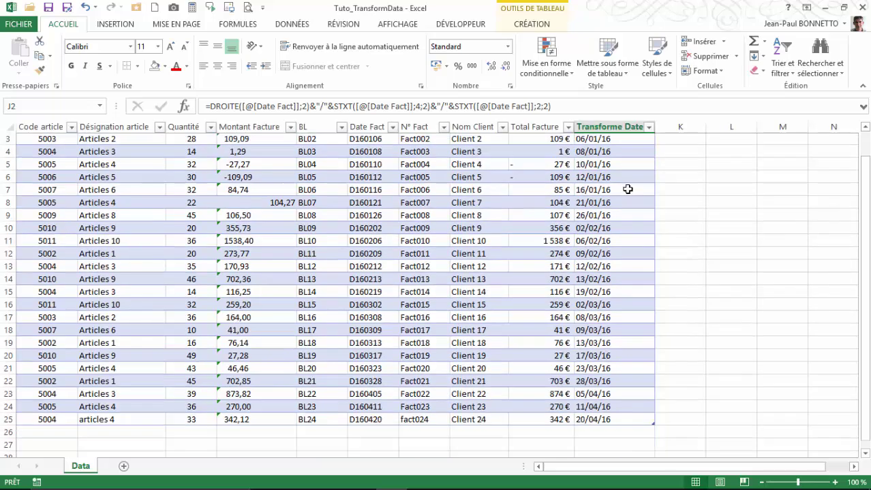
scroll(626, 189, "up", 3)
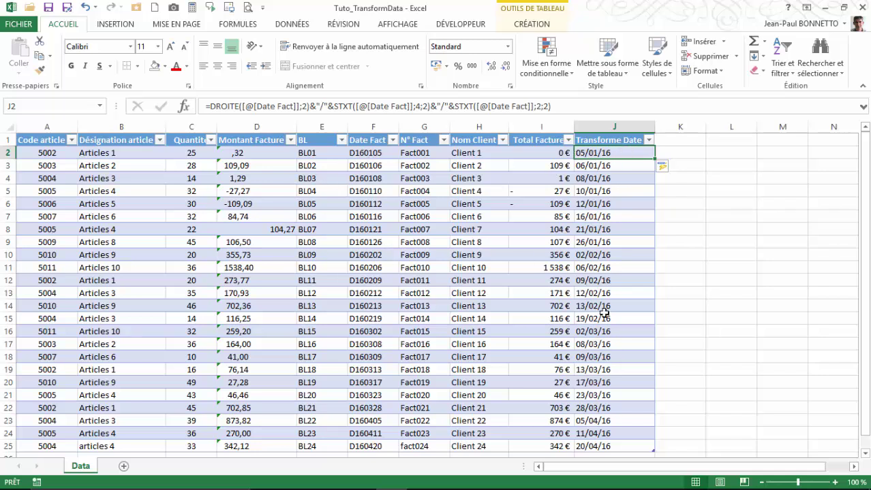
left_click(611, 191)
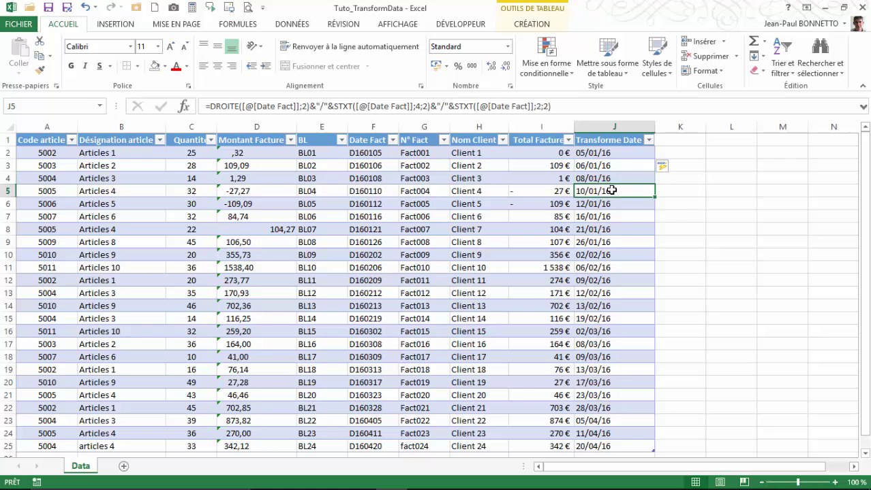
left_click(611, 156)
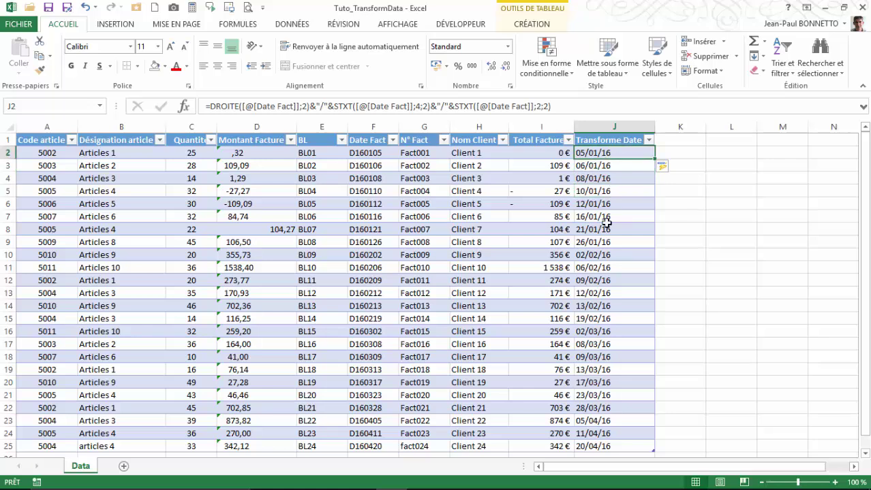
left_click(605, 241)
left_click(507, 47)
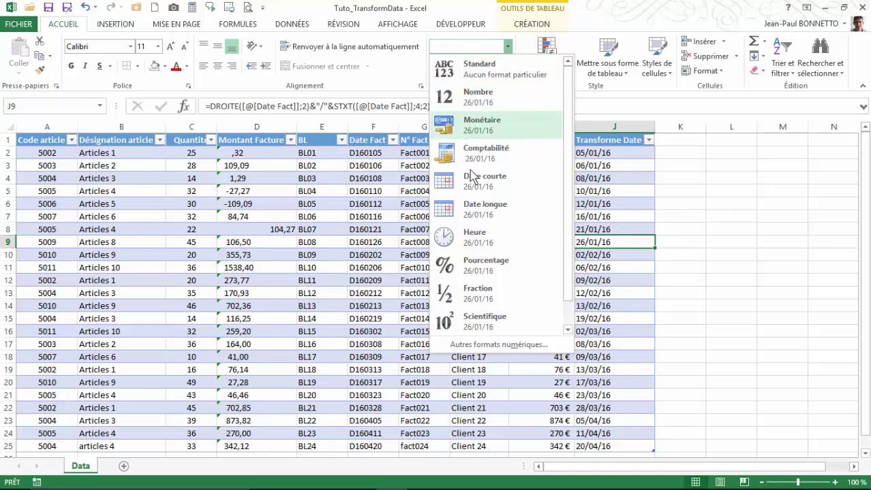
left_click(500, 182)
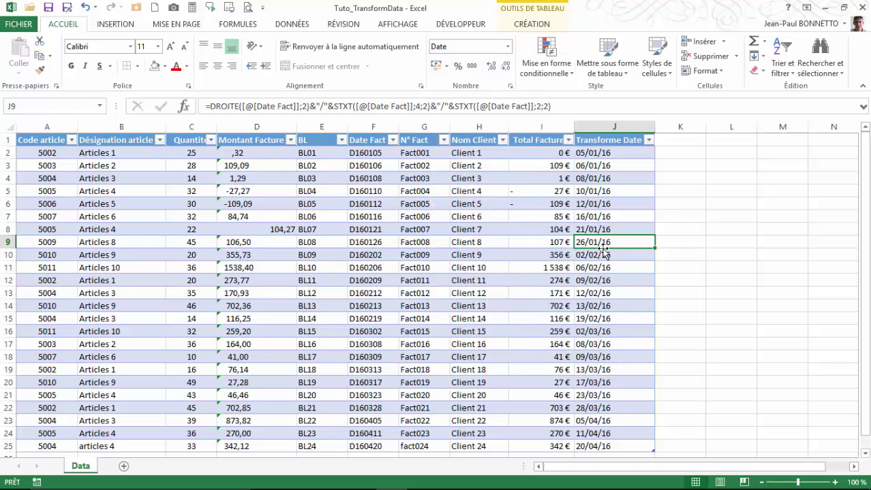
left_click(591, 270)
left_click(596, 217)
left_click(597, 256)
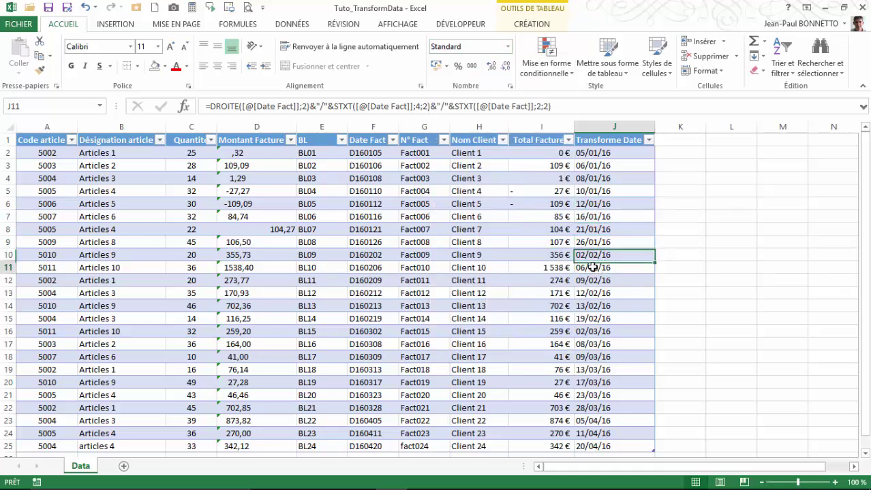
left_click(593, 268)
left_click(592, 244)
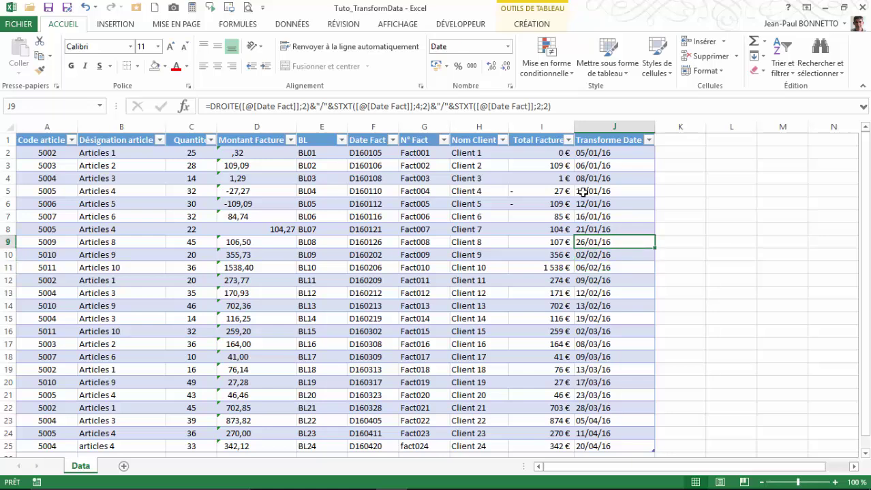
- Add a table column headed Date Vente in cell K1 and fit the column width to its header
left_click(677, 141)
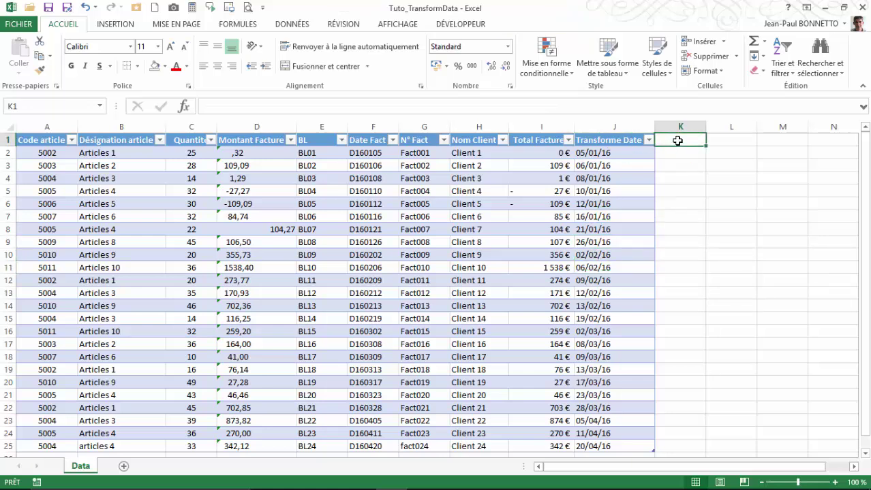
type("Date")
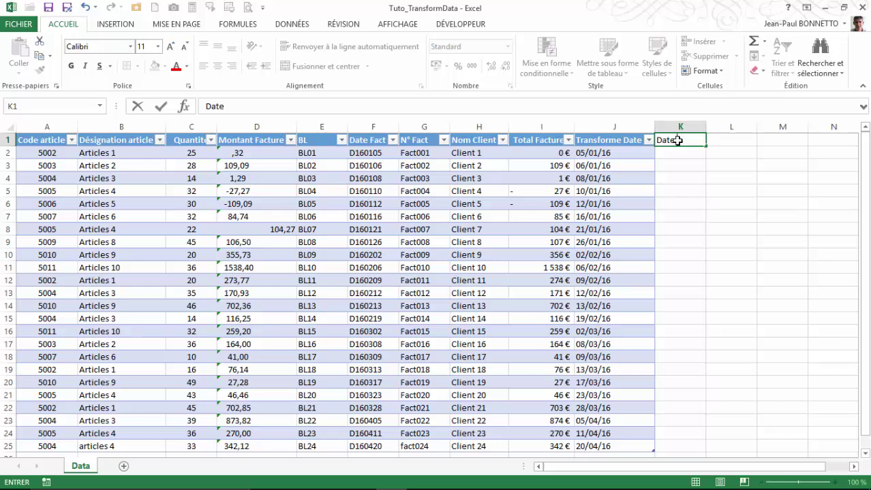
type(" Vente")
key("Return")
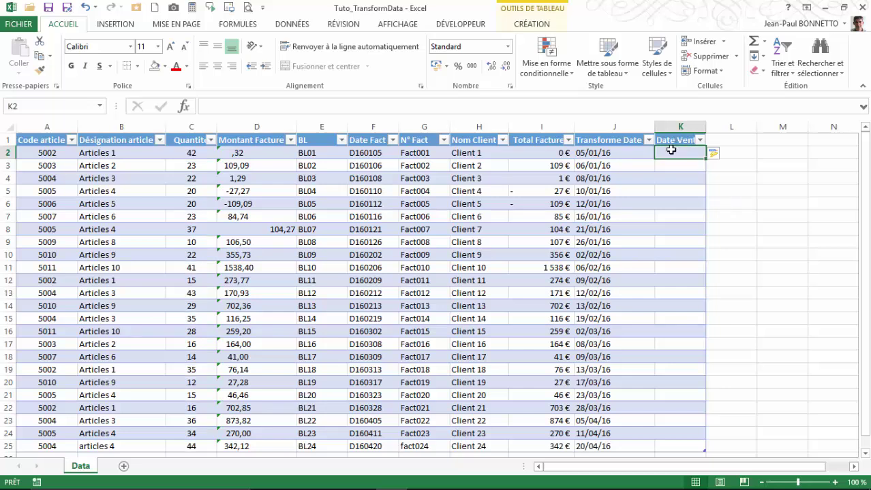
left_click(709, 126)
double_click(709, 126)
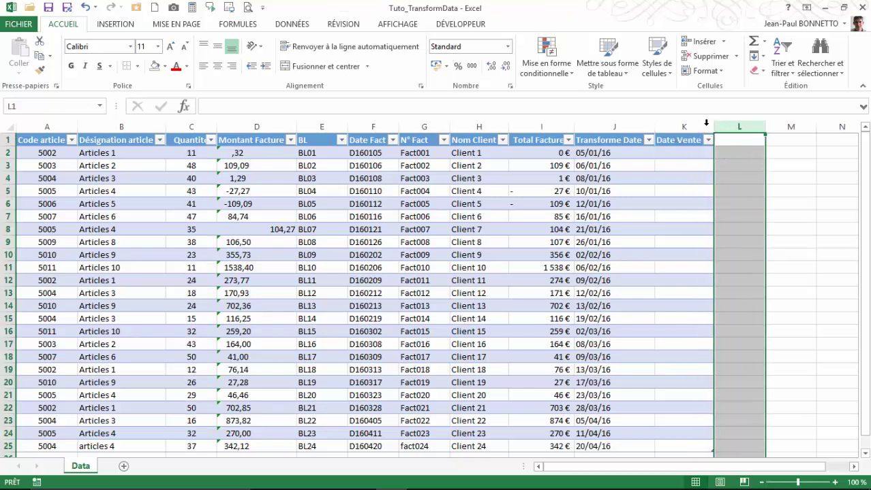
- Enter =DATEVAL([@[Transforme Date]]) in cell K2 to convert the text dates for the whole Date Vente column
left_click(694, 156)
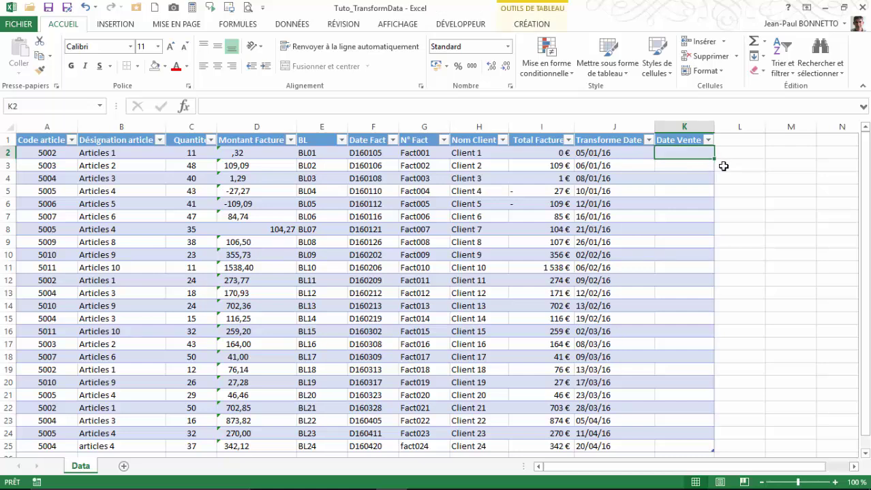
type("=")
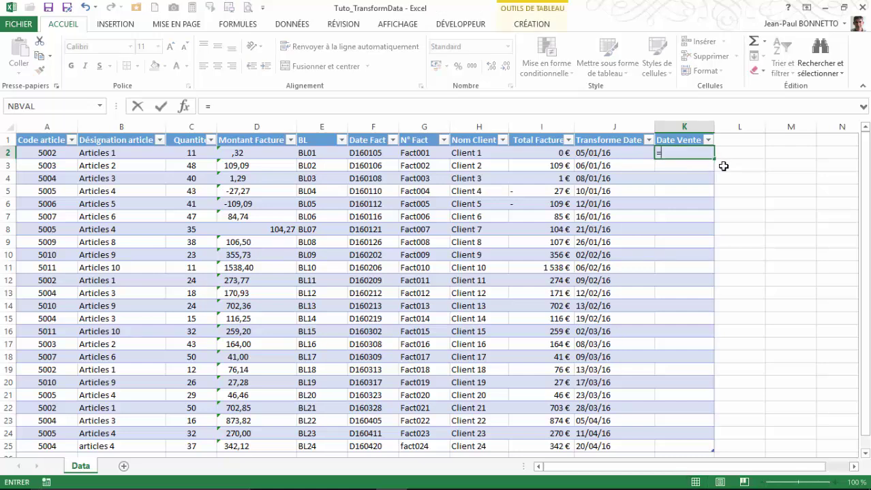
type("dat")
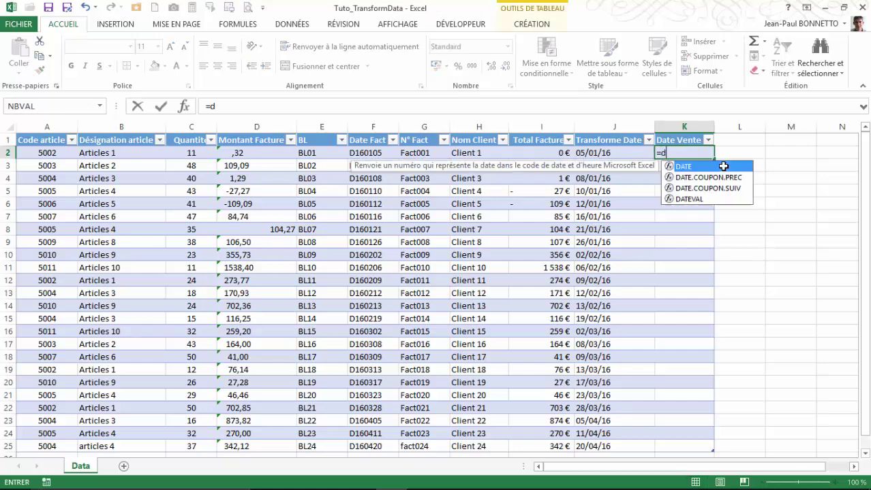
left_click(670, 199)
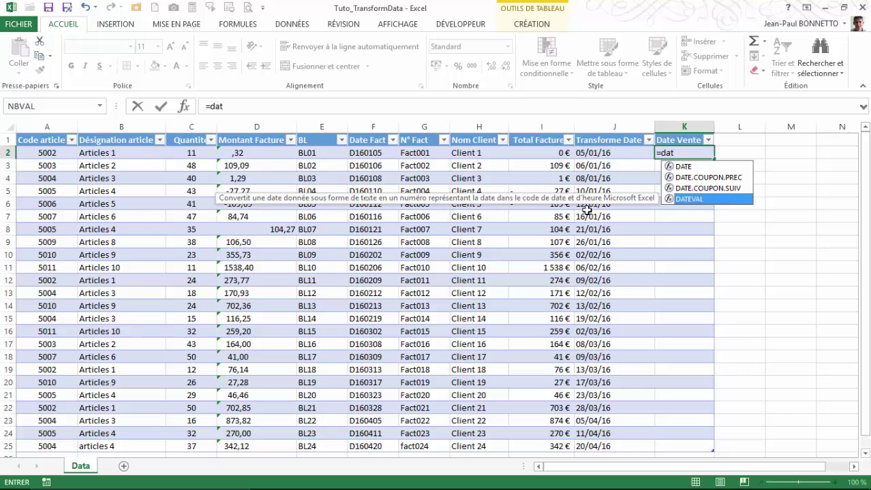
double_click(679, 200)
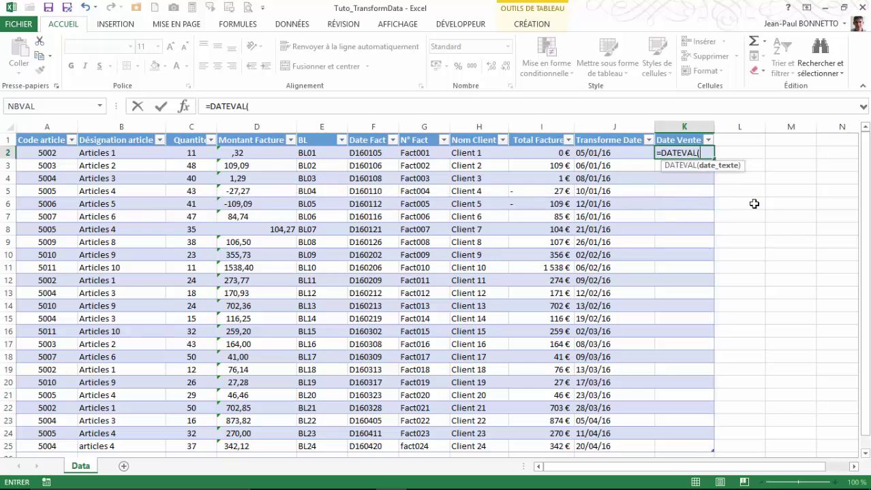
left_click(599, 154)
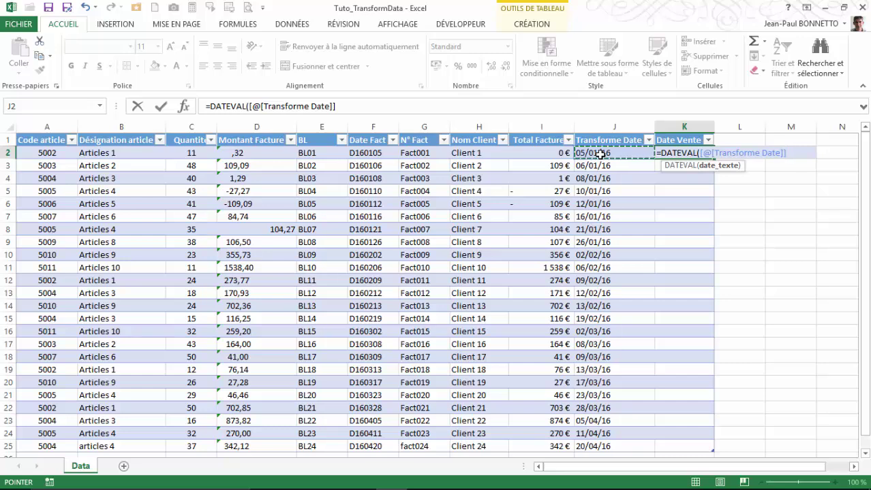
type(")")
key("Return")
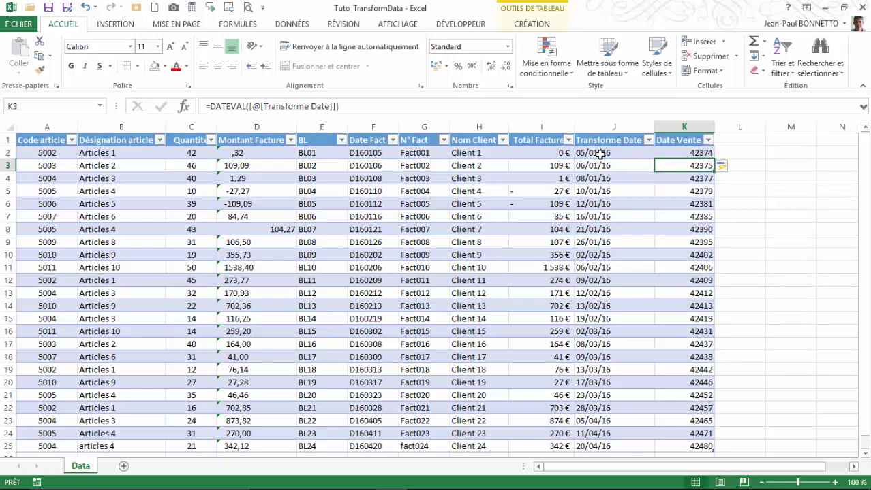
- Format the Date Vente values in K2:K25 as Date courte
left_click(692, 155)
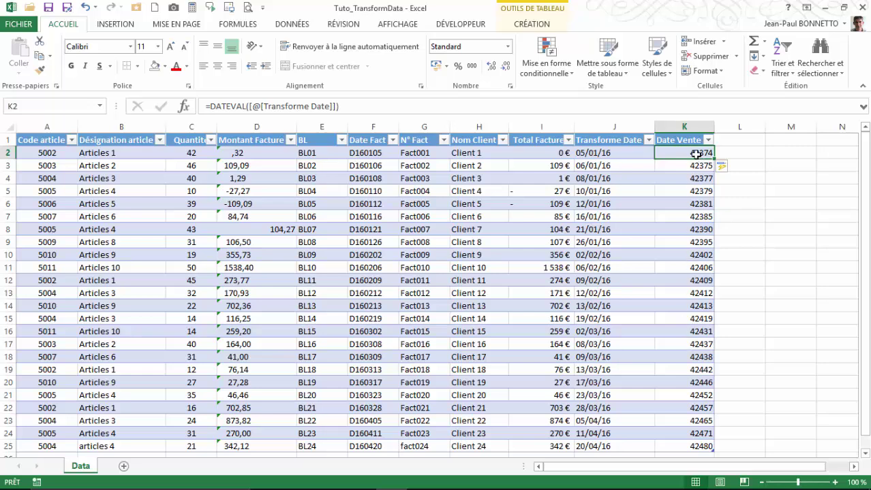
scroll(694, 358, "down", 3)
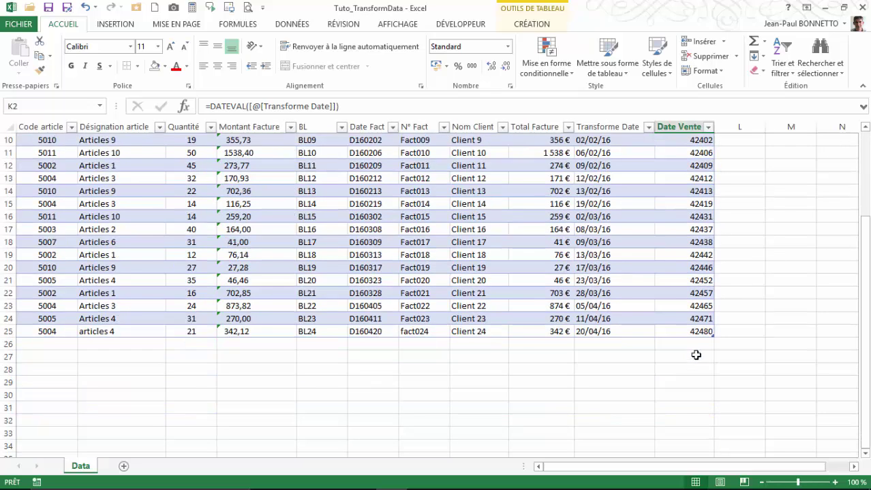
left_click_drag(700, 331, 699, 318)
left_click_drag(682, 76, 681, 151)
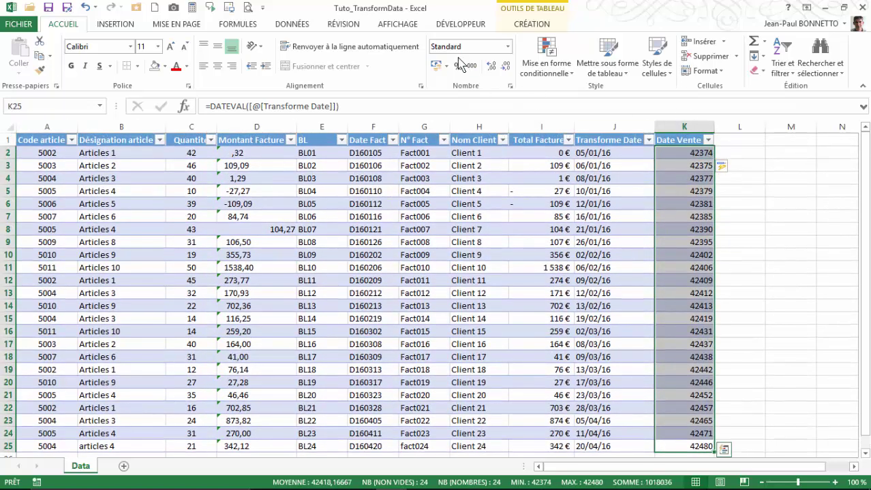
left_click(507, 47)
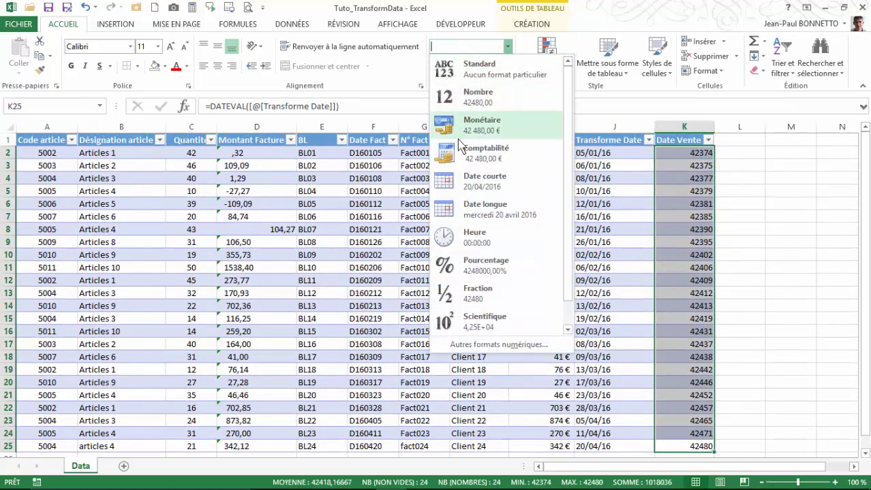
left_click(477, 181)
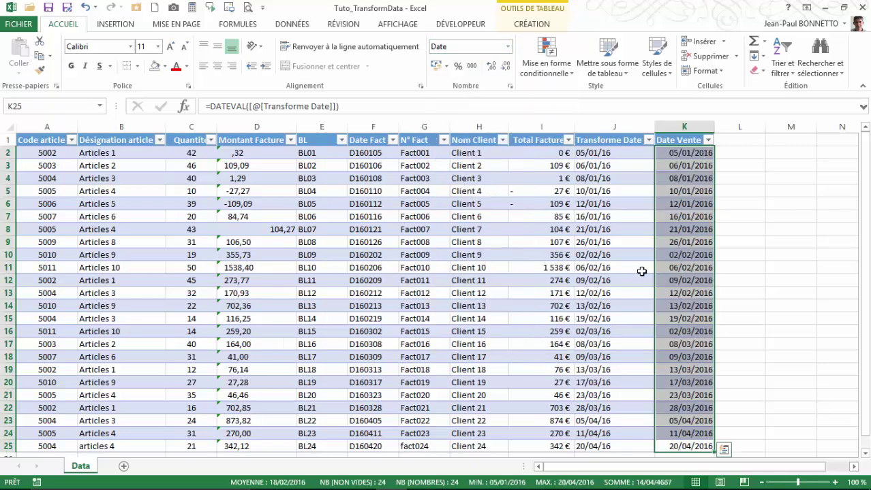
- Examine the filter options of the Date Vente column and compare them with those of Transforme Date, without applying a filter
left_click(684, 153)
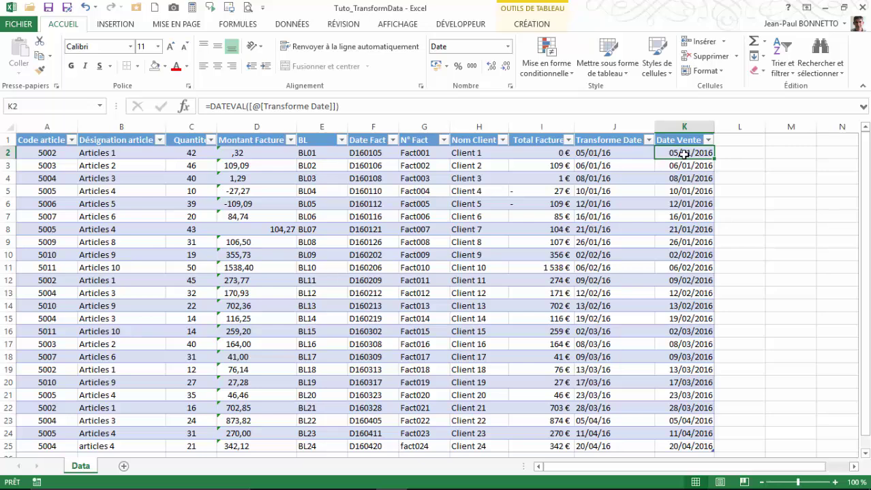
left_click(708, 140)
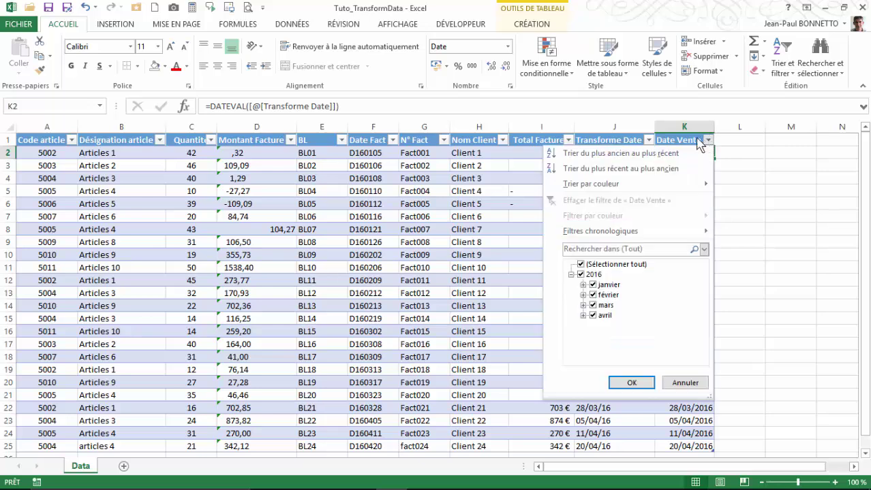
mouse_move(602, 232)
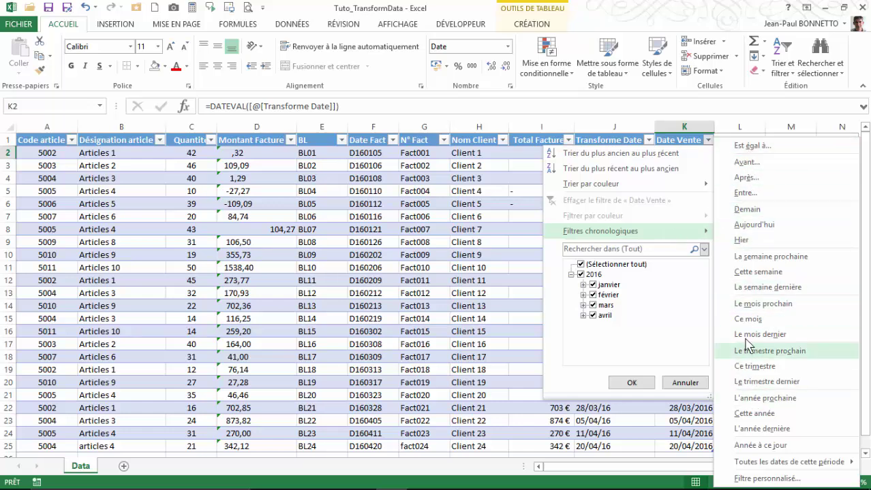
left_click(511, 230)
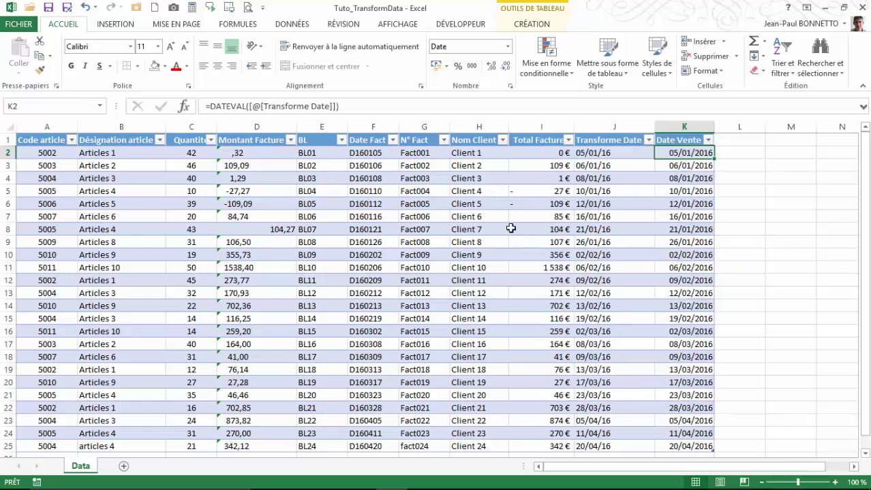
left_click(648, 140)
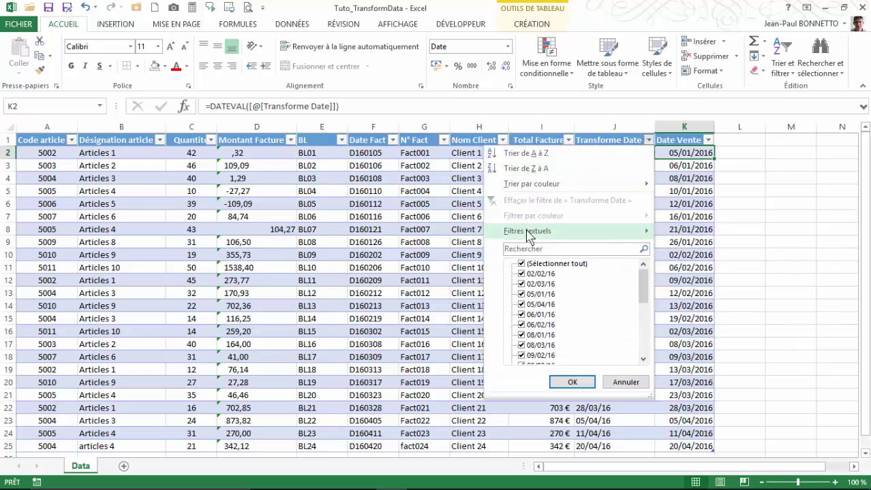
left_click(621, 382)
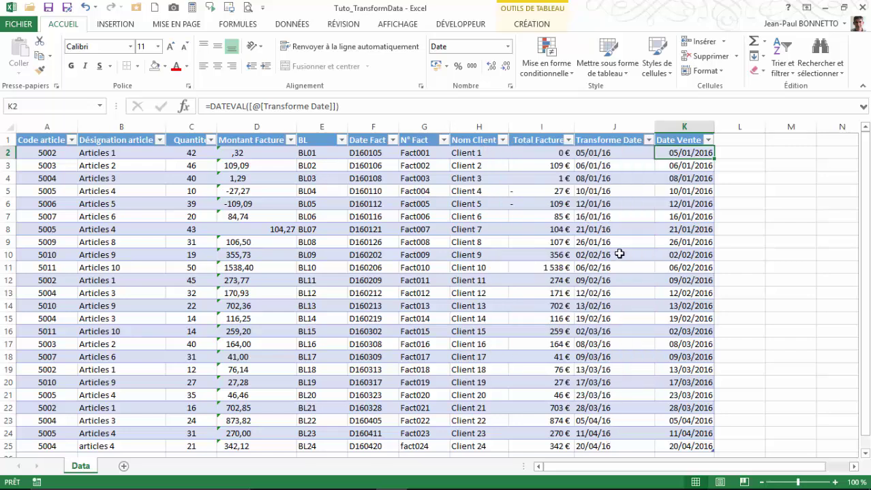
left_click(603, 193)
left_click(690, 190)
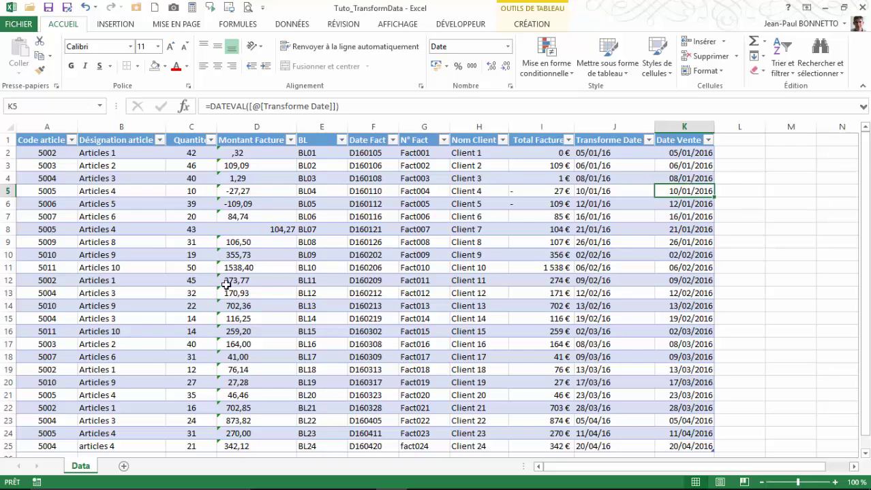
- Append row 26 to the table with Code article 5007 and Désignation article "article 6"
scroll(238, 282, "down", 3)
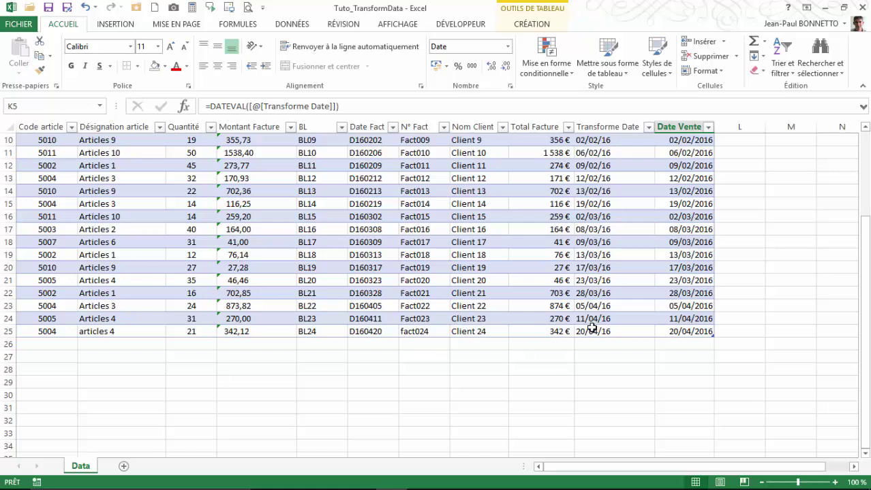
left_click(674, 330)
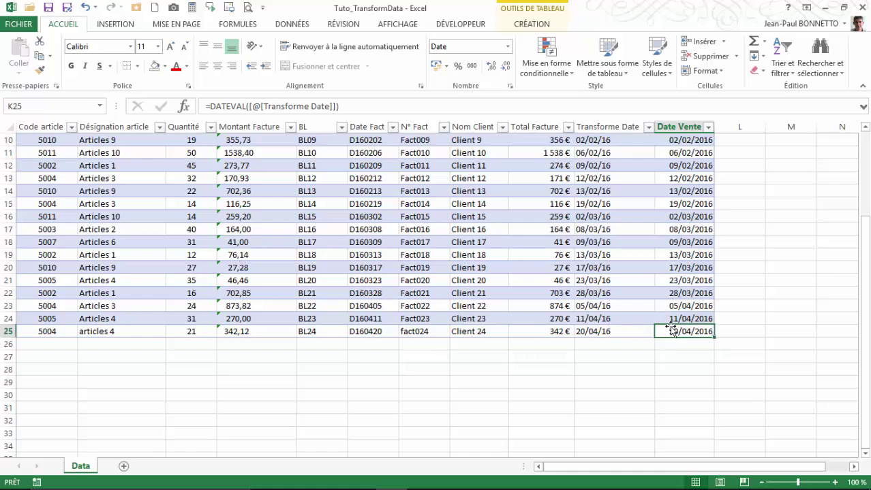
key("Tab")
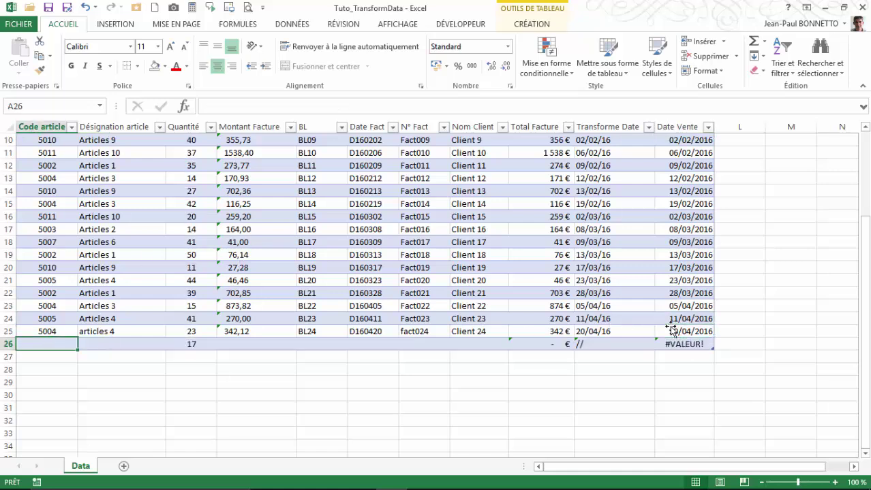
type("500")
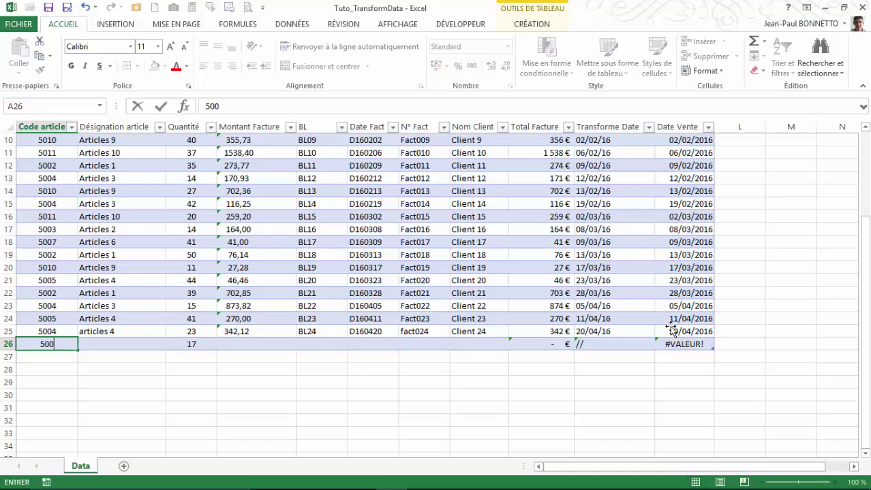
type("7")
key("Tab")
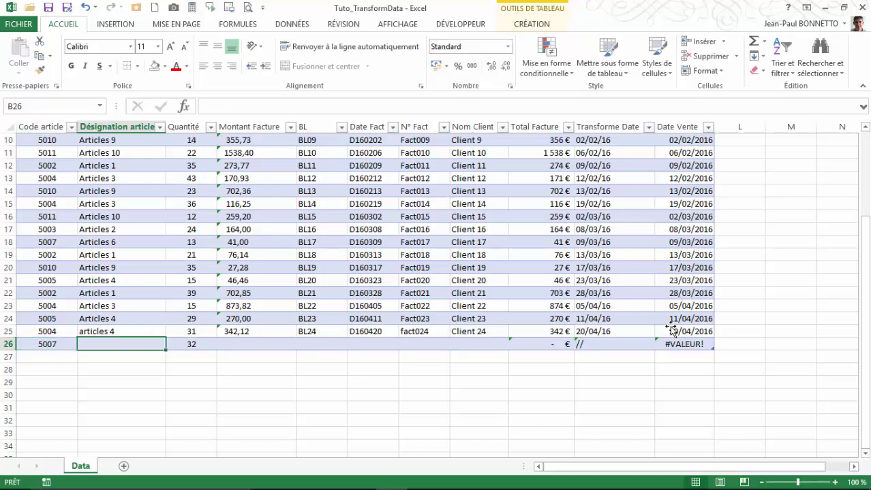
type("article")
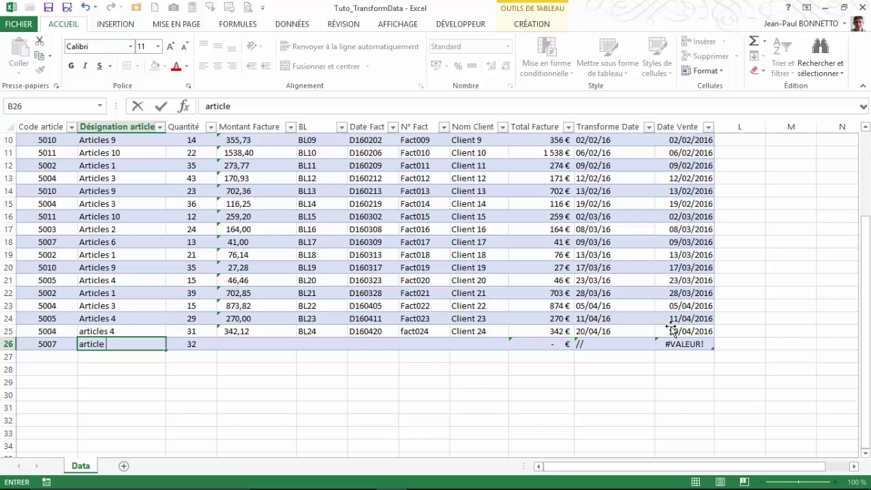
type(" 6")
key("Tab")
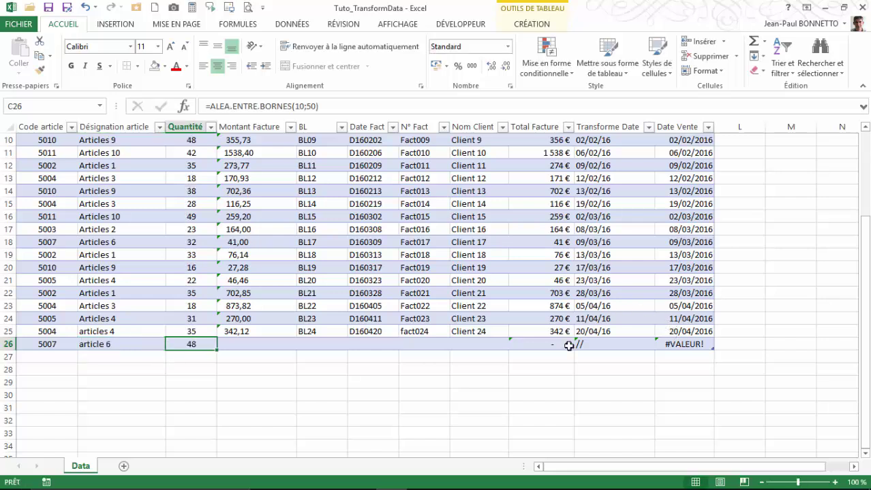
- Enter 100,12 as Montant Facture in D26, convert it to text with a leading apostrophe, and check Total Facture in that row
left_click(246, 344)
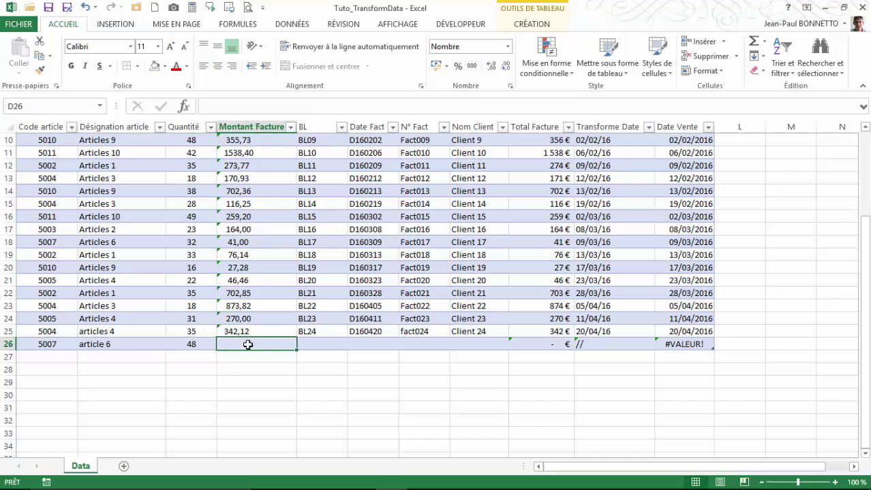
type("100,12")
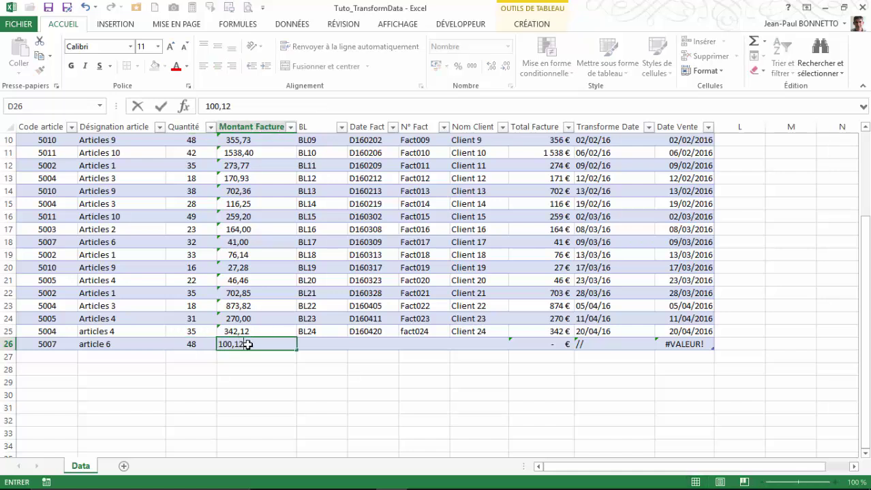
key("Tab")
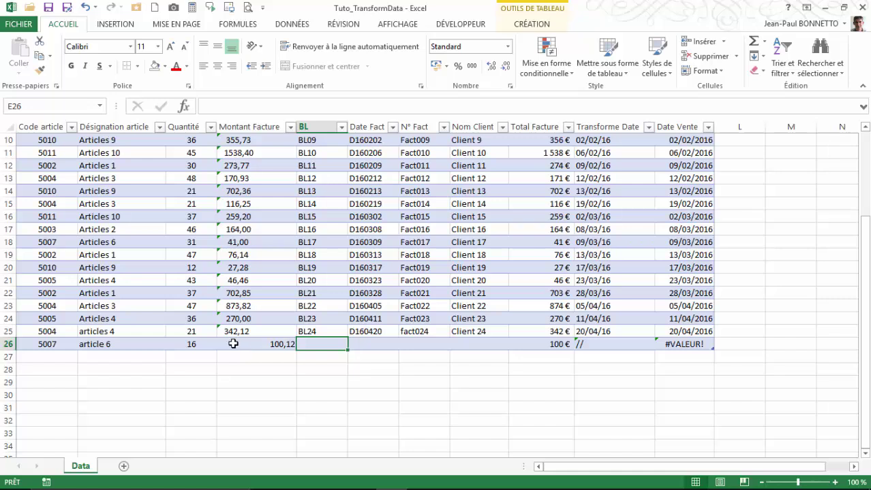
left_click(251, 344)
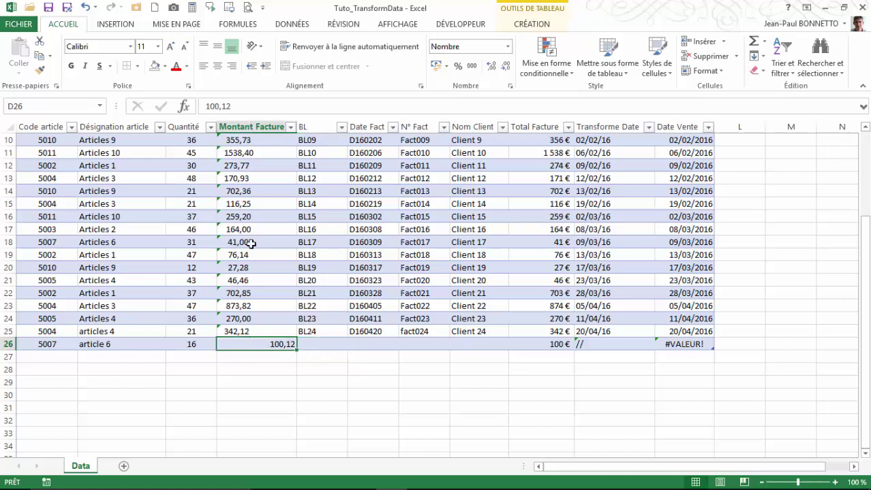
left_click(205, 106)
type("'")
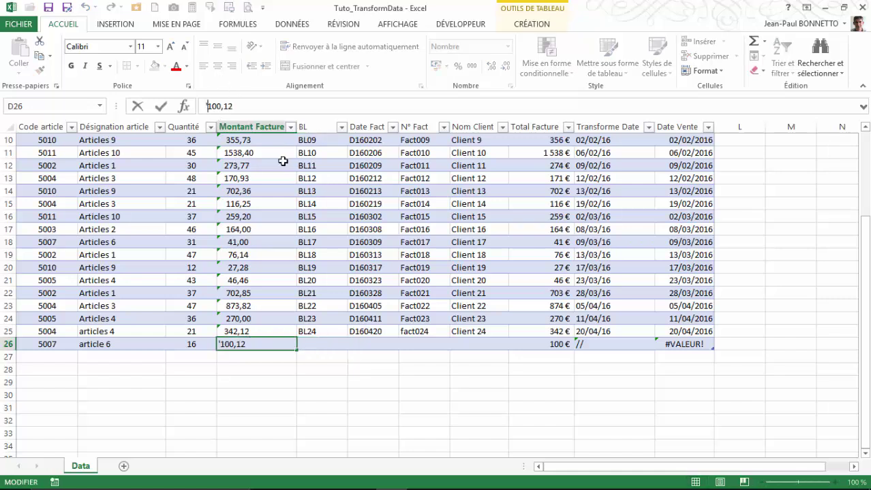
key("ctrl+Return")
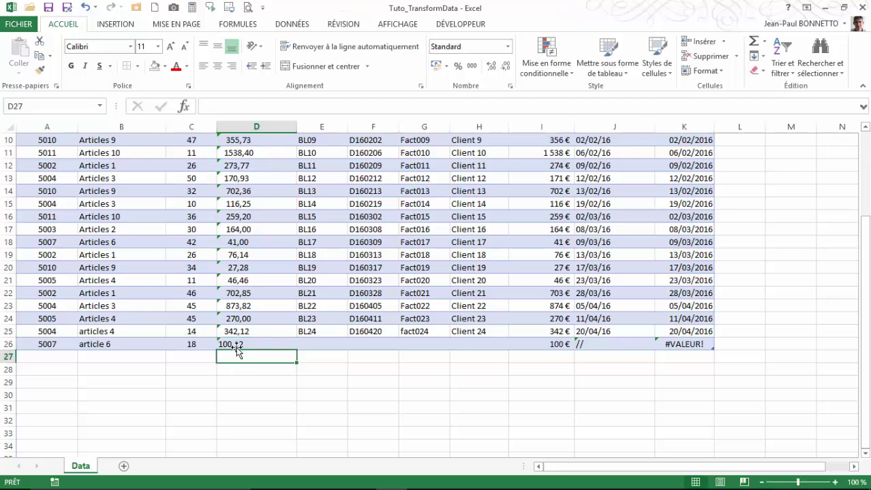
left_click(558, 345)
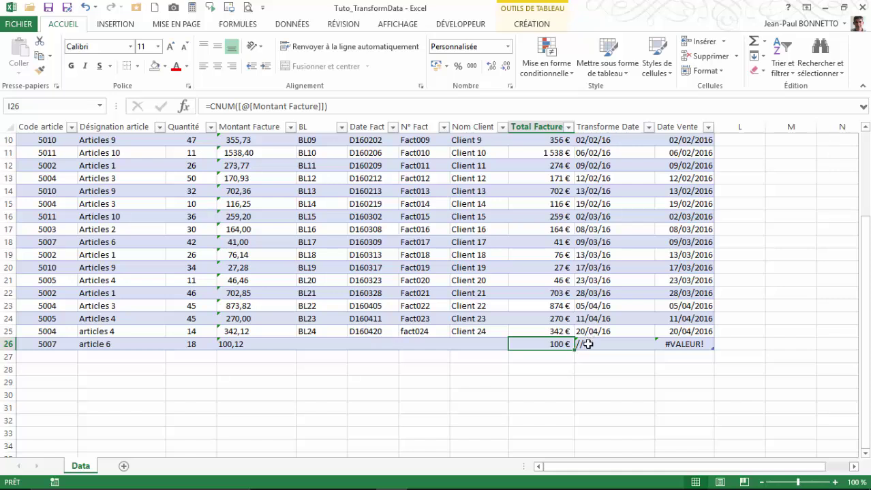
- Fill in row 26 with BL25 as the BL and D160426 as the Date Fact, and check the resulting Date Vente
left_click(593, 345)
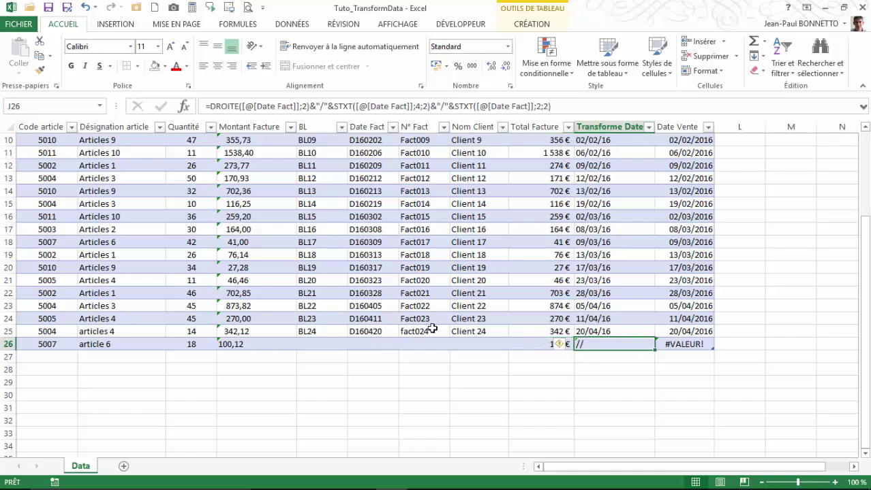
left_click(367, 334)
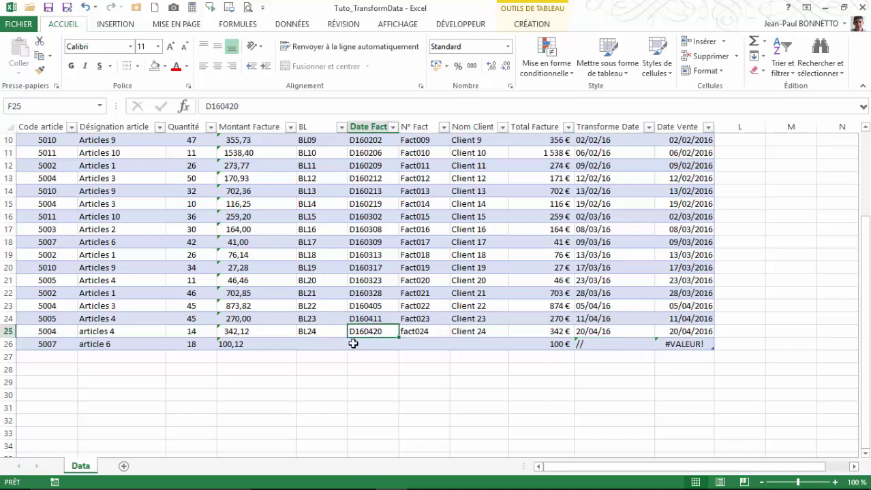
left_click(304, 343)
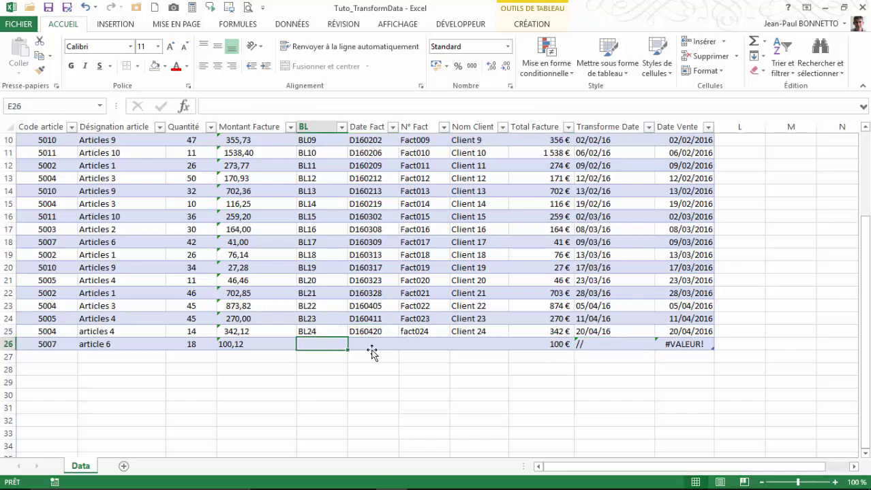
type("BL25")
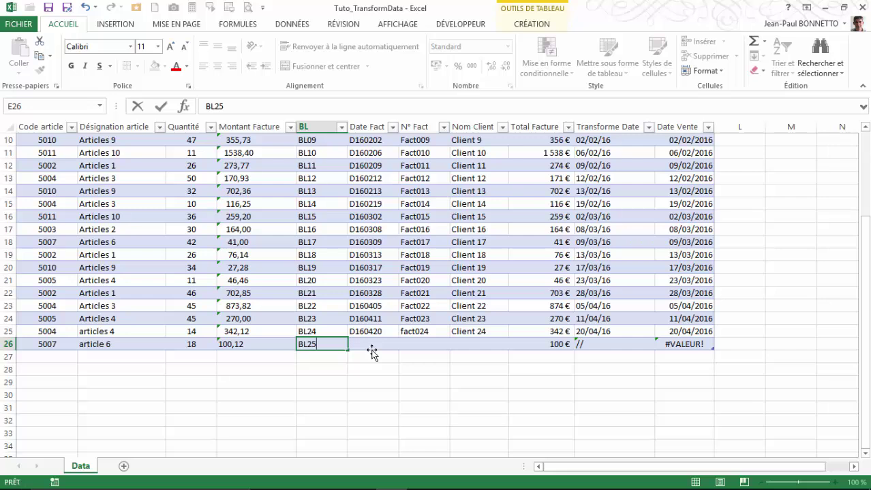
key("Tab")
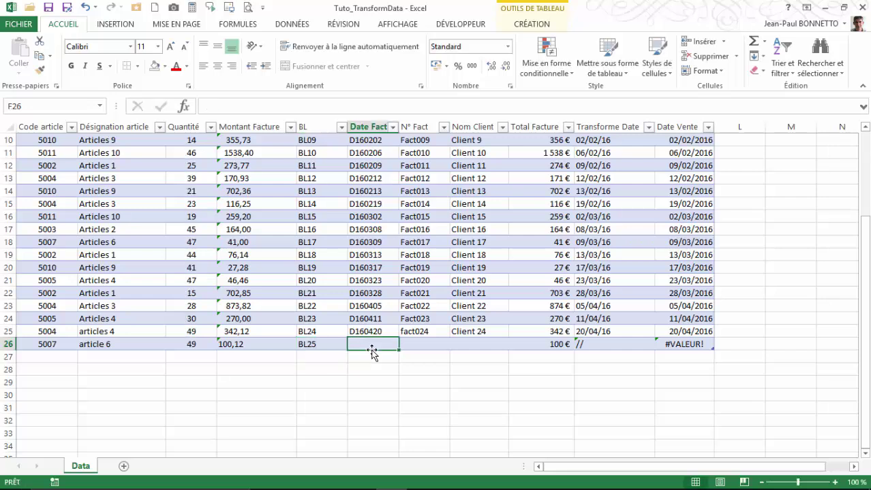
type("D160")
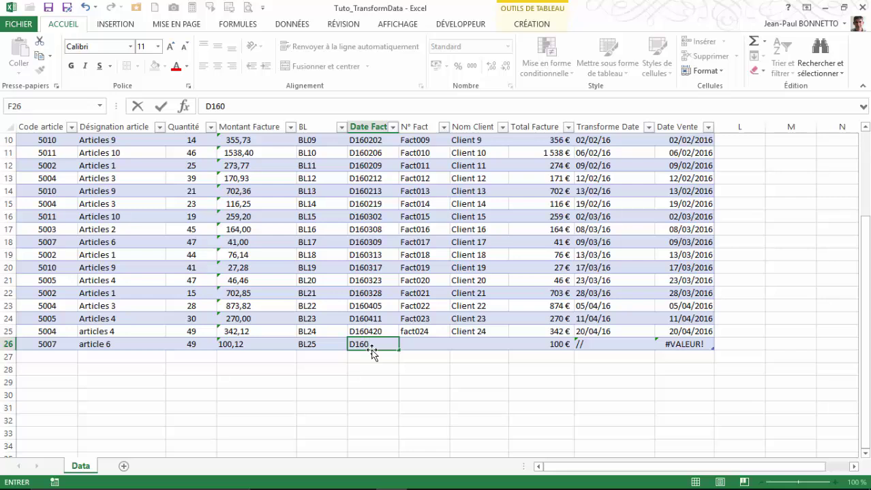
type("420")
key("Tab")
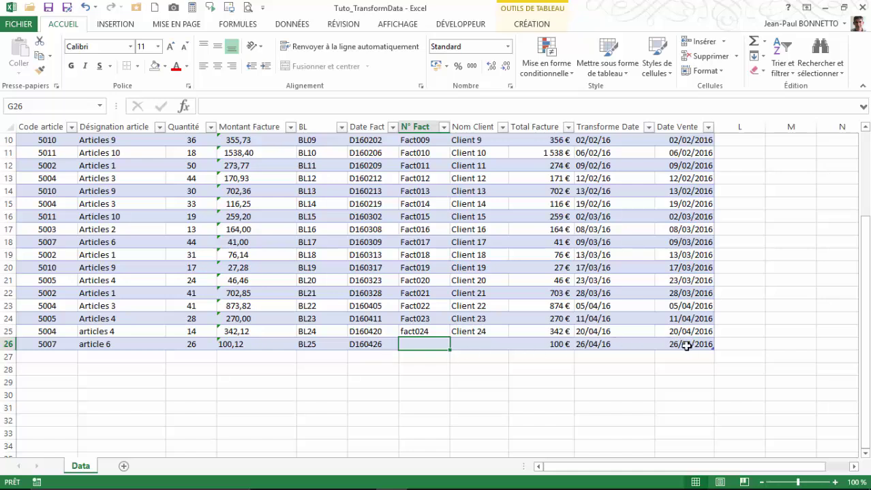
left_click(684, 346)
- Complete row 26 with Fact025 as the N° Fact and Client 18 as the Nom Client
left_click(408, 344)
type("Fact")
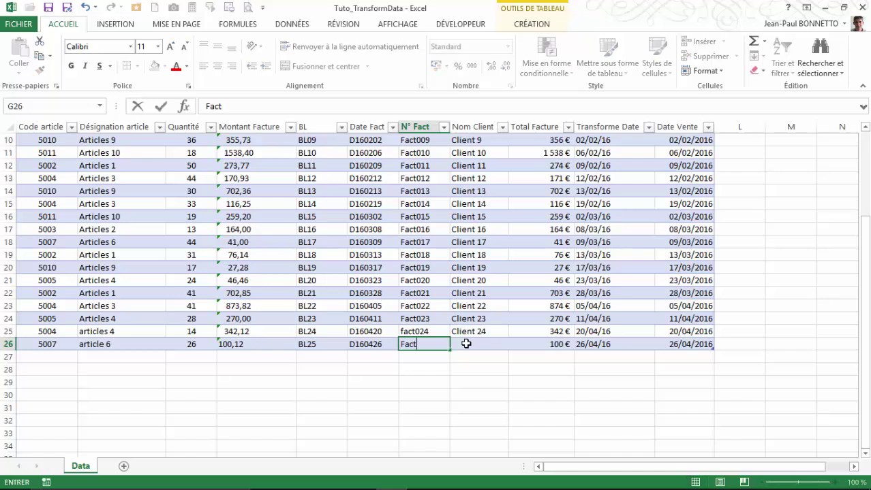
type("025")
left_click(466, 344)
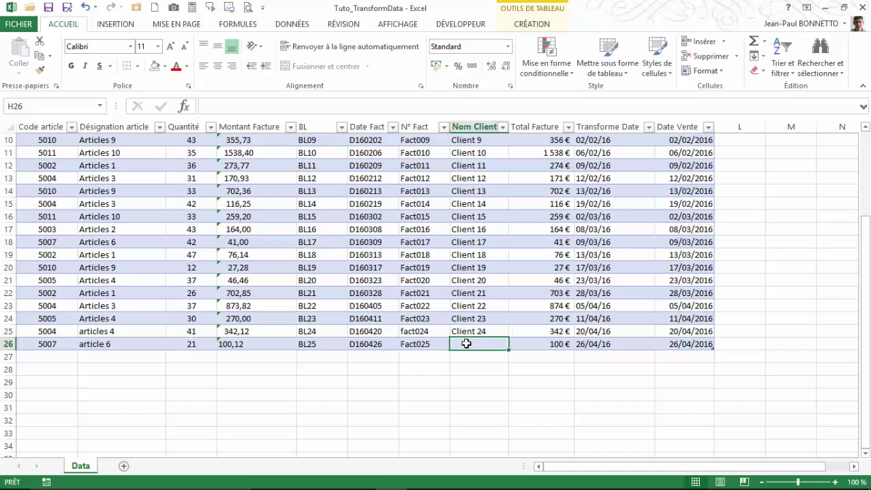
type("Client")
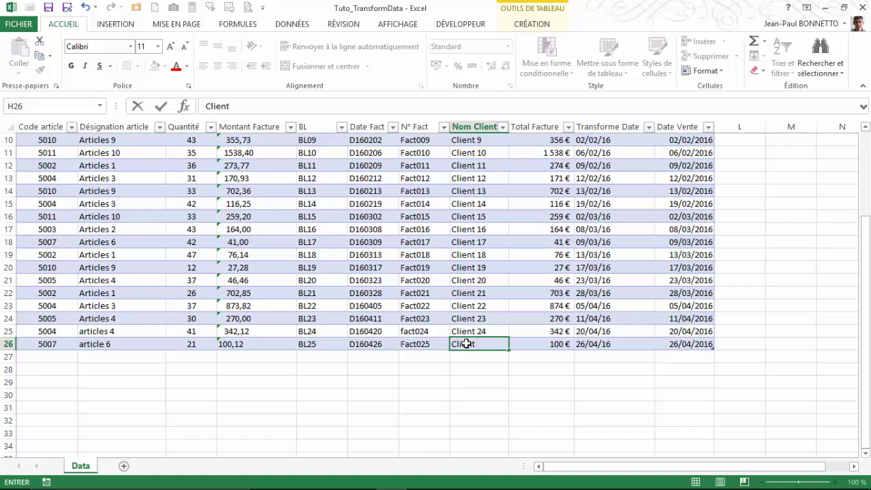
type(" 18")
key("Tab")
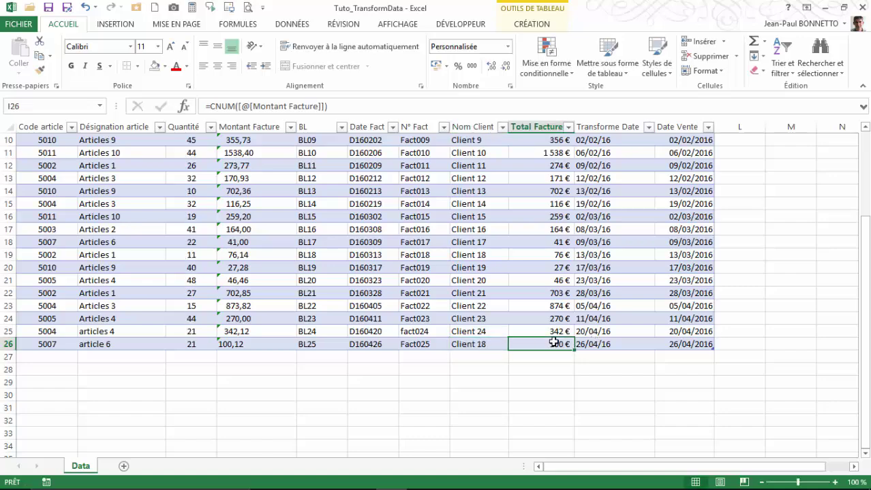
- Review the whole table from the first row to row 26, comparing the source columns with the converted amounts and dates
scroll(574, 254, "up", 3)
scroll(574, 254, "down", 2)
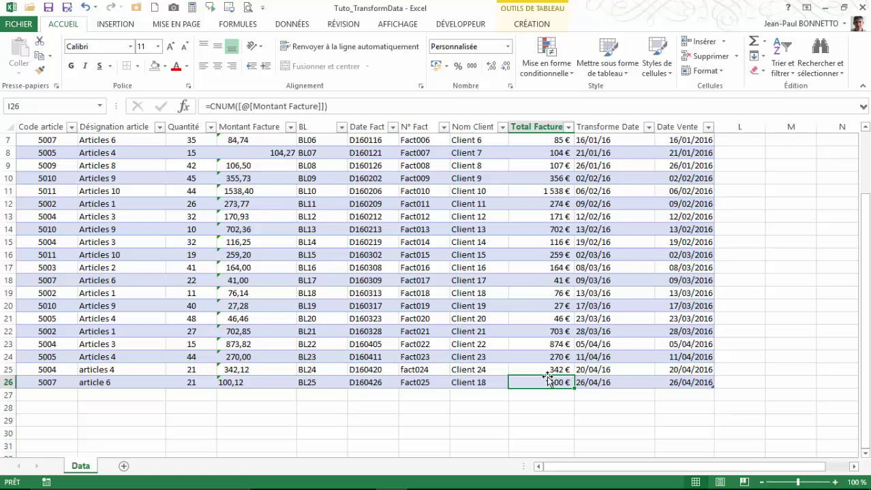
scroll(338, 299, "up", 1)
scroll(338, 299, "up", 2)
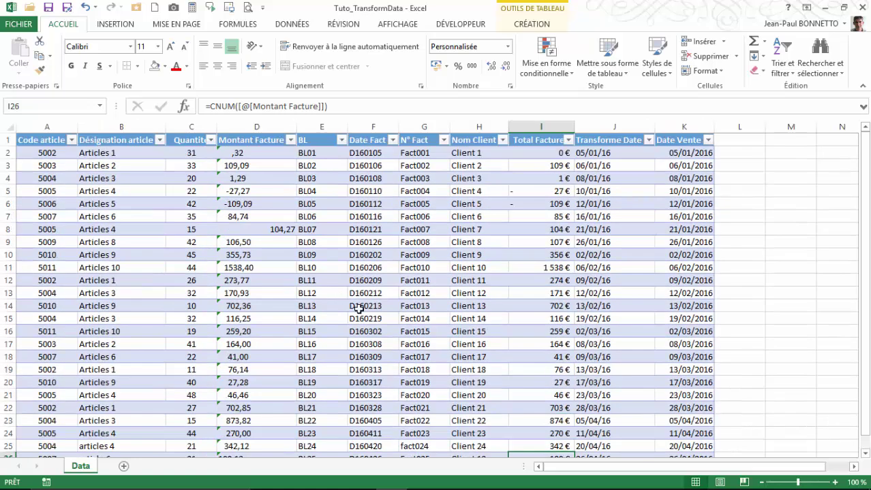
left_click(312, 165)
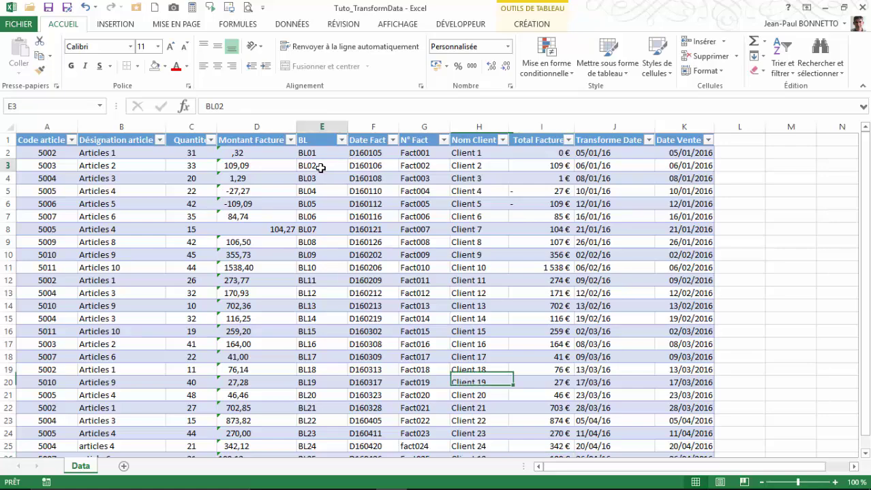
scroll(264, 184, "down", 2)
scroll(266, 183, "up", 1)
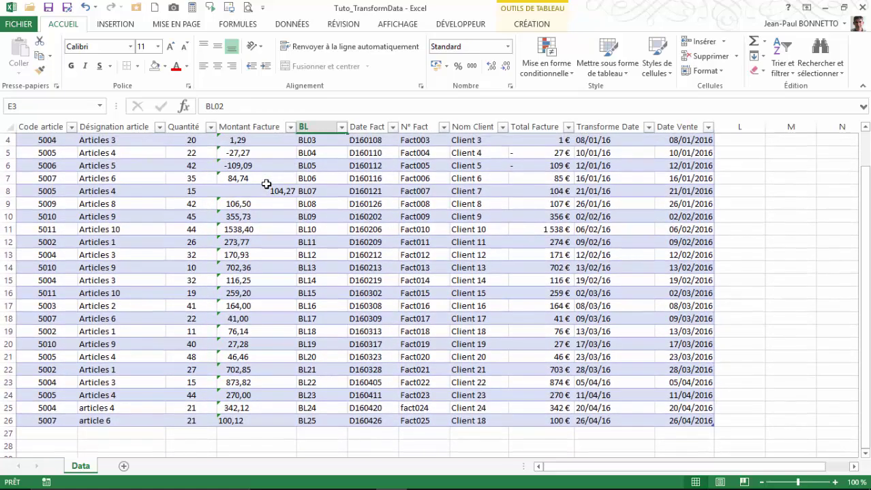
left_click(693, 217)
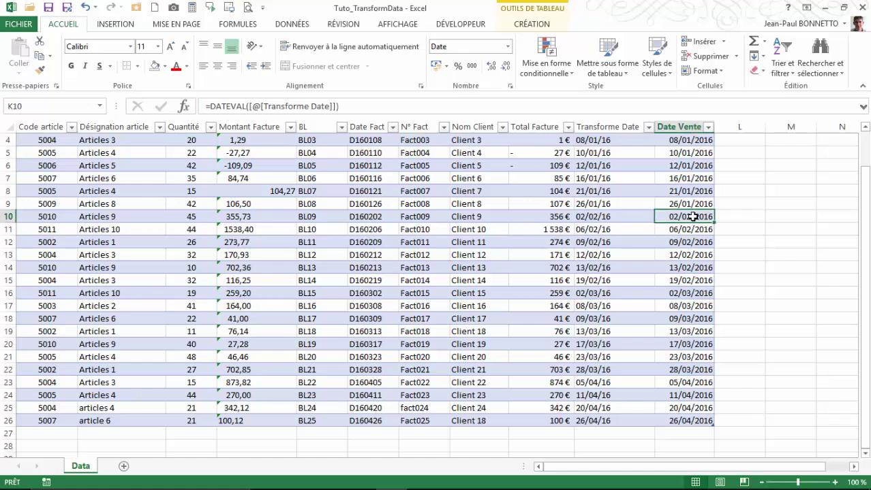